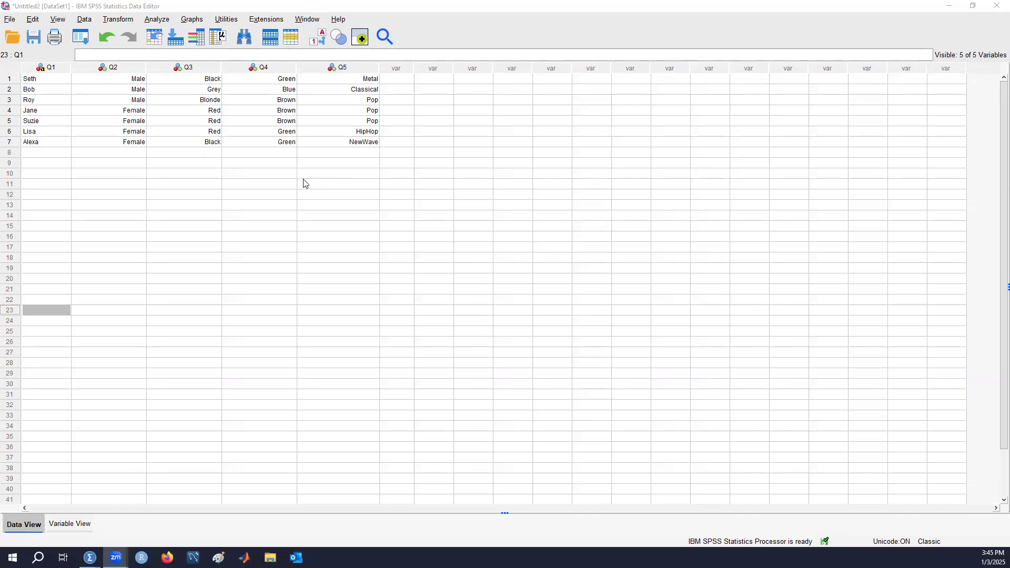
Sort the cases by Q1 in descending order
left_click(54, 70)
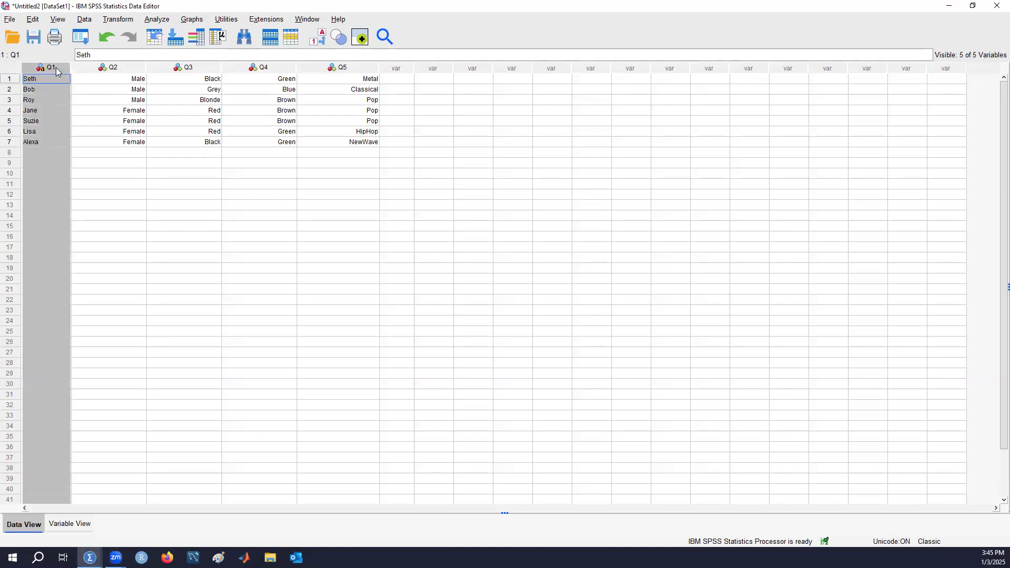
right_click(55, 67)
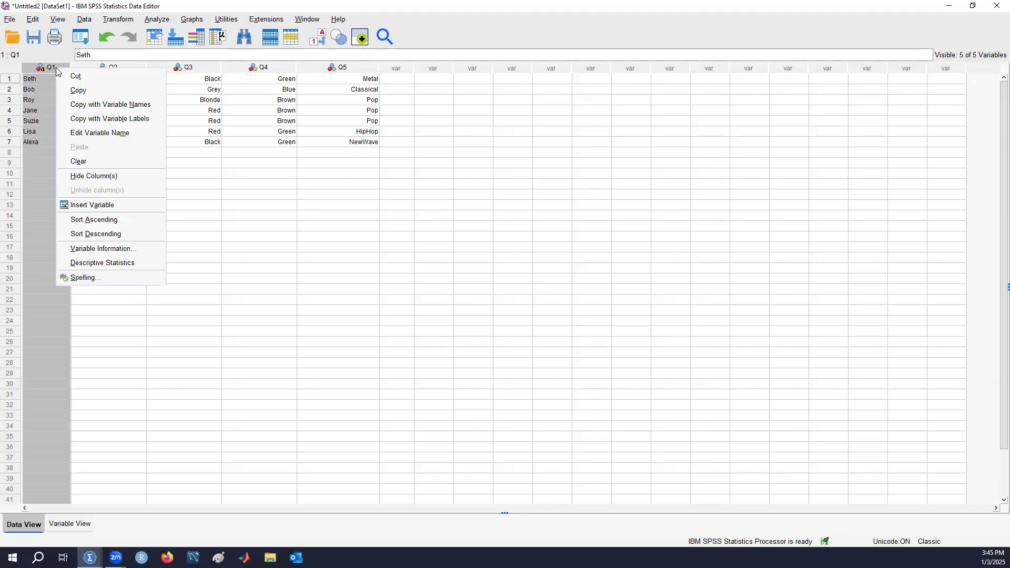
left_click(139, 235)
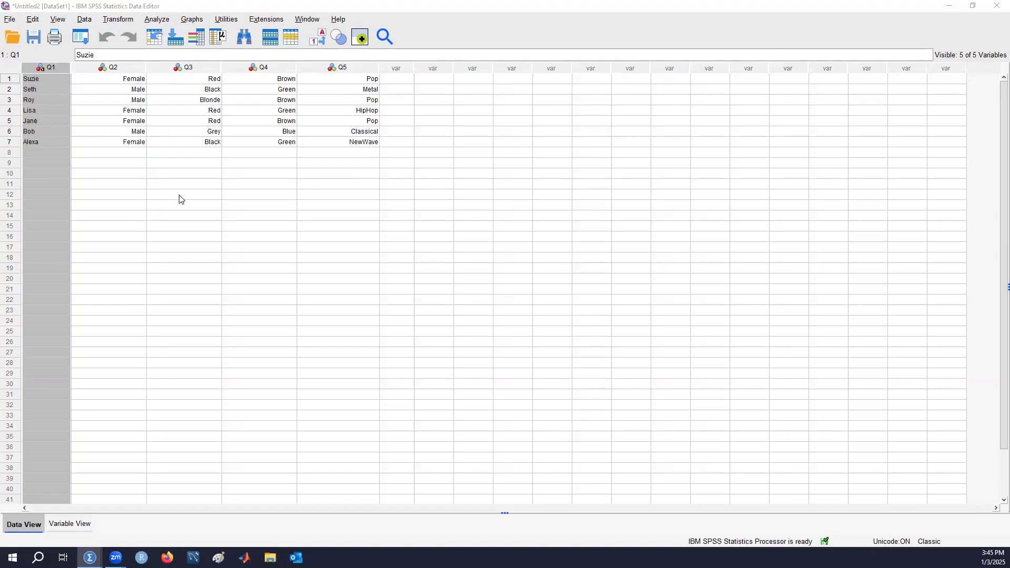
Insert one empty variable before Q5 and another before Q3
left_click(401, 68)
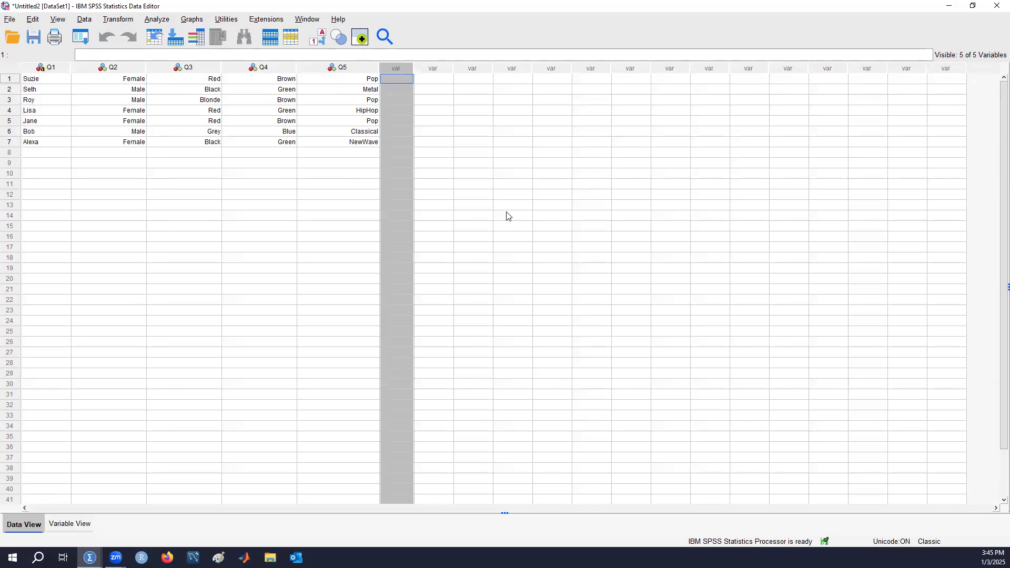
right_click(405, 68)
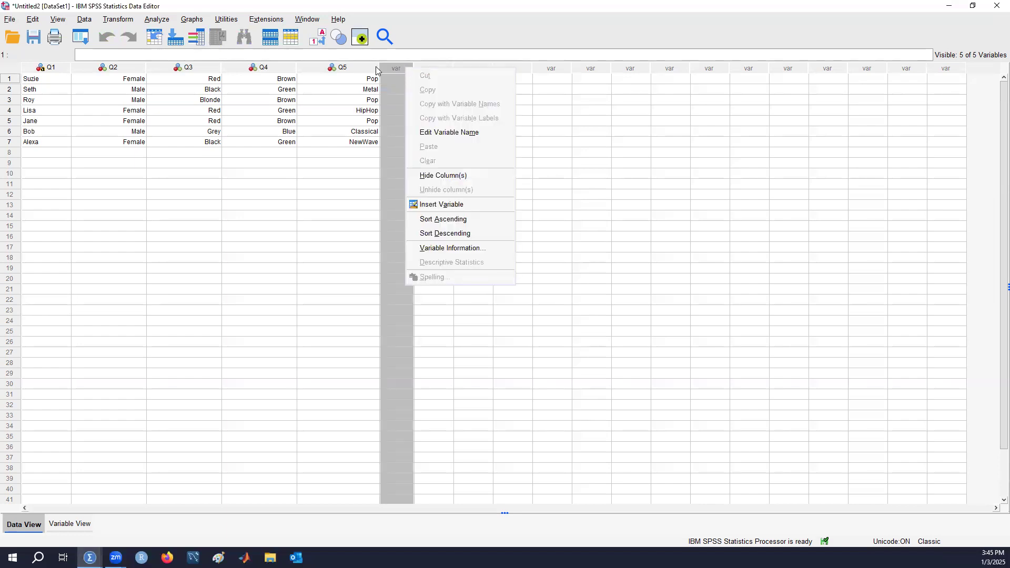
left_click(360, 67)
right_click(360, 67)
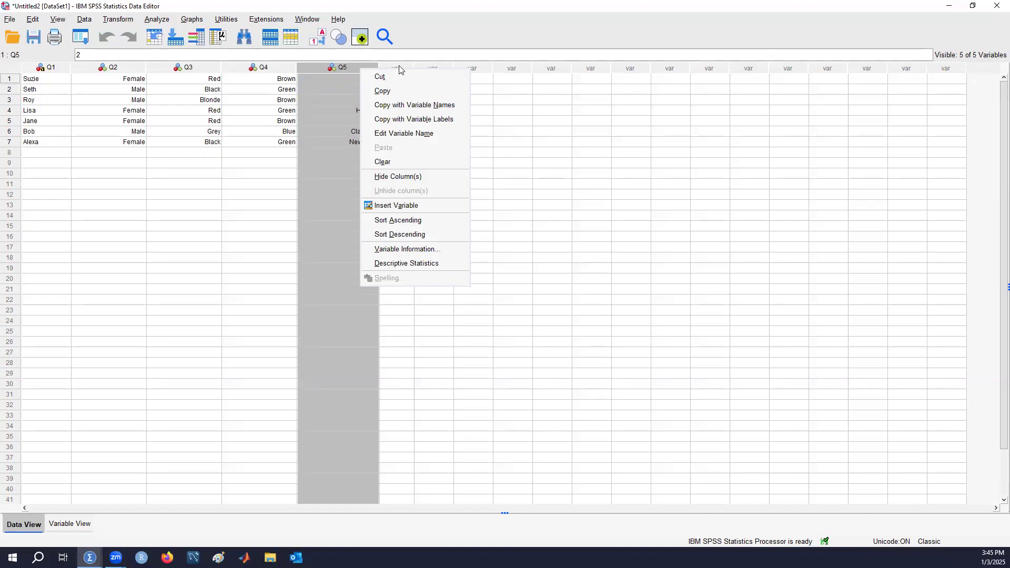
left_click(429, 205)
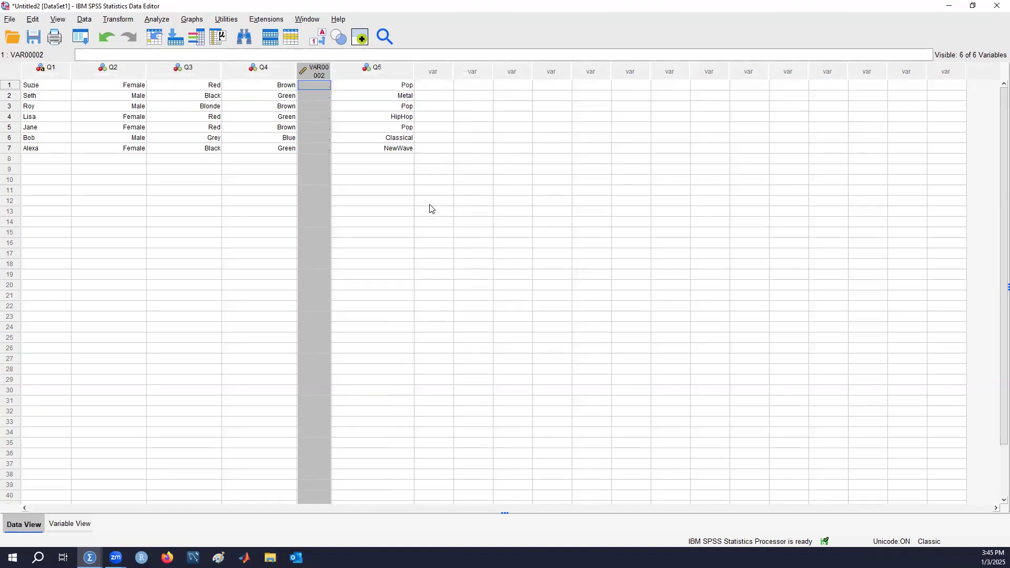
right_click(177, 75)
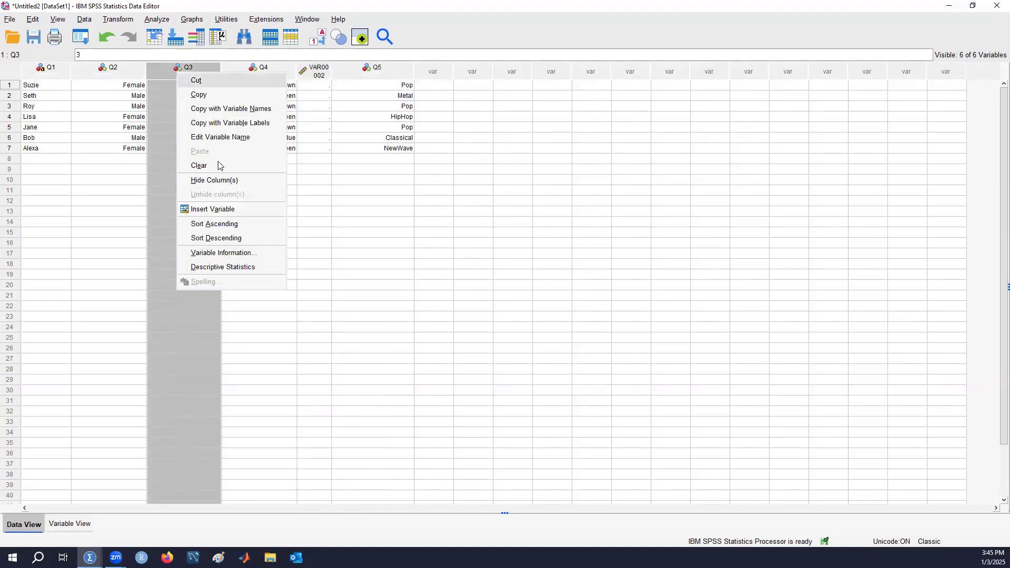
left_click(235, 209)
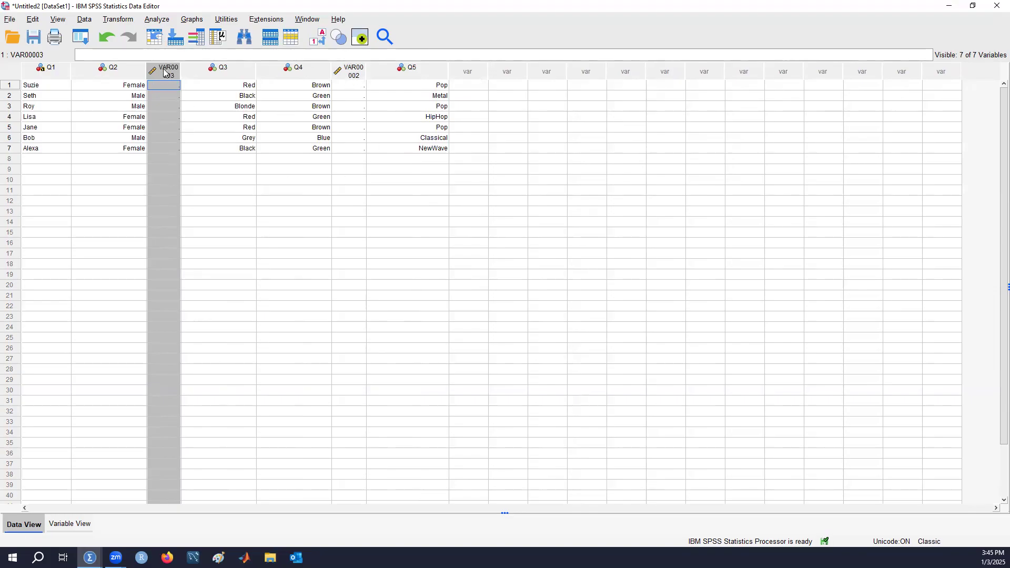
Move the inserted empty variables so they sit on either side of Q5, and delete both of them
left_click_drag(170, 71, 465, 69)
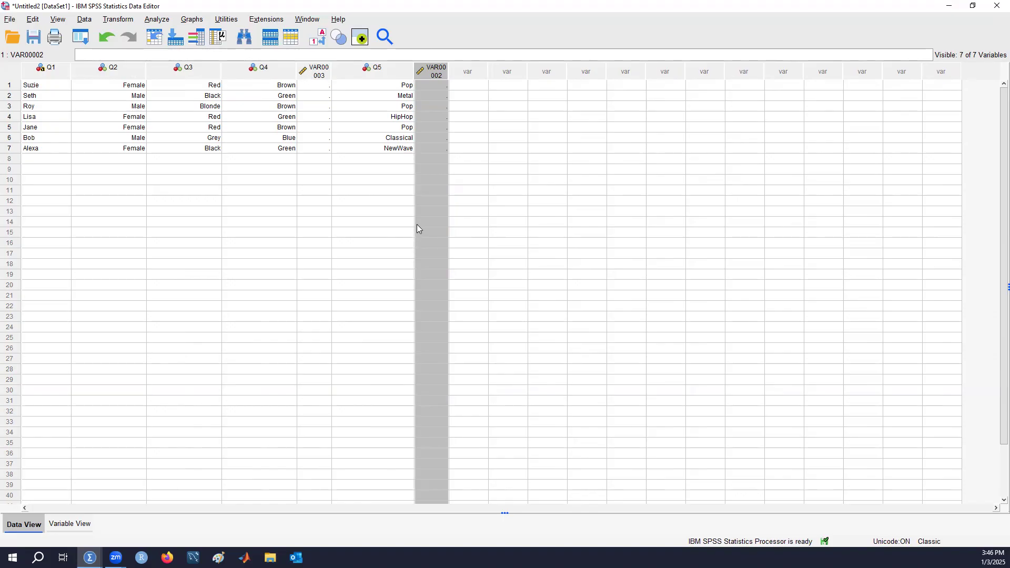
right_click(439, 71)
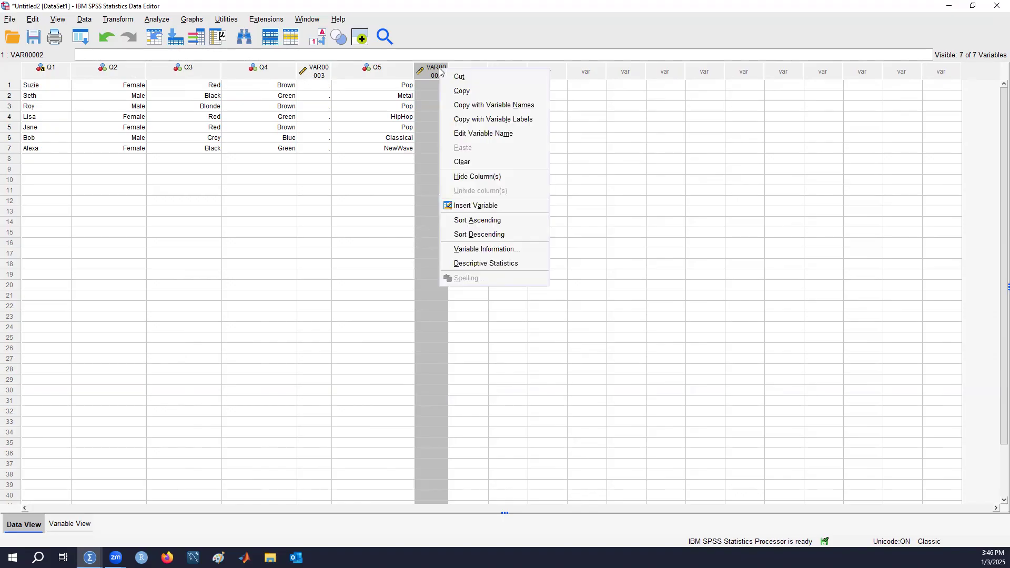
left_click(484, 161)
left_click(322, 74)
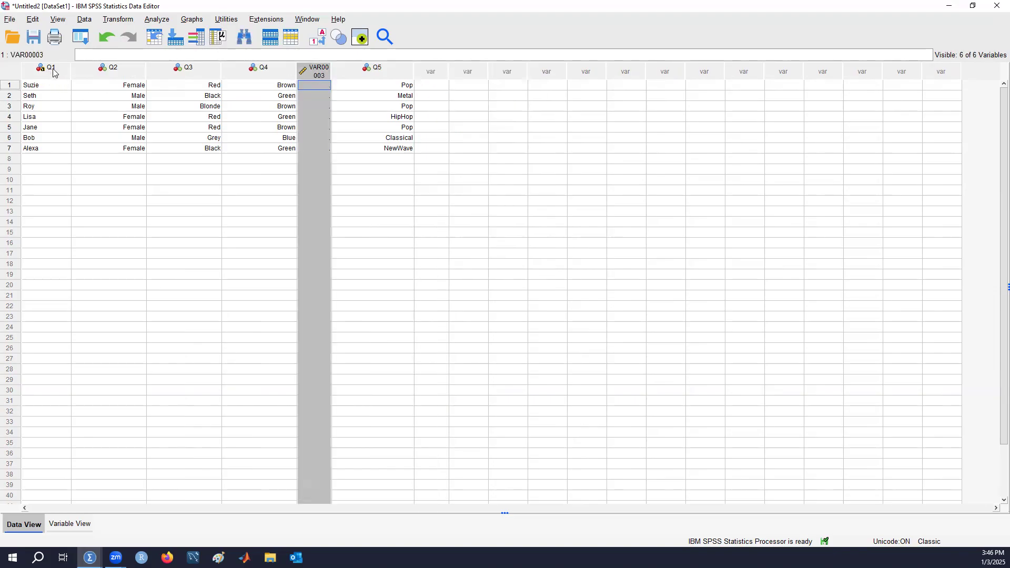
right_click(316, 69)
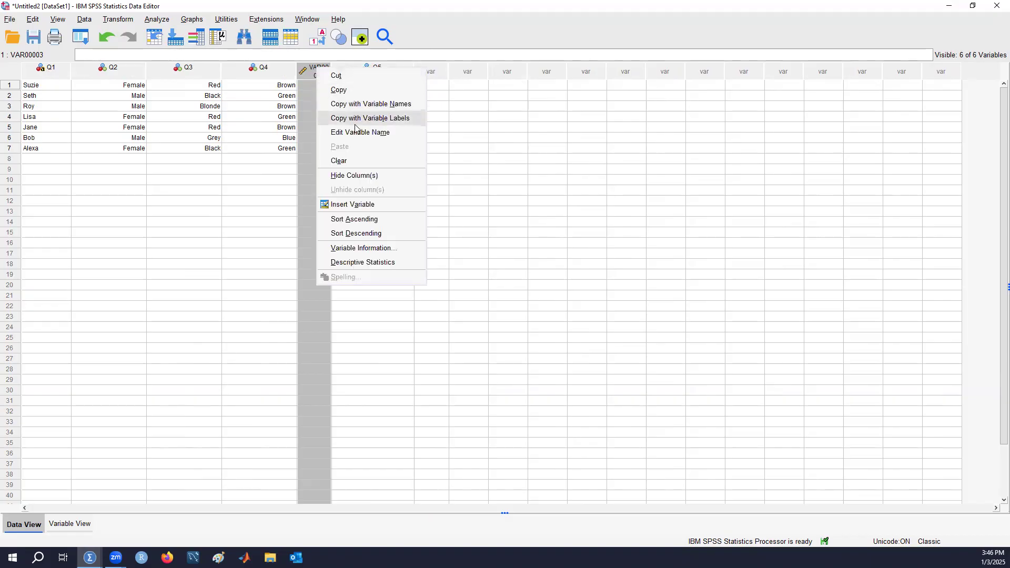
left_click(374, 161)
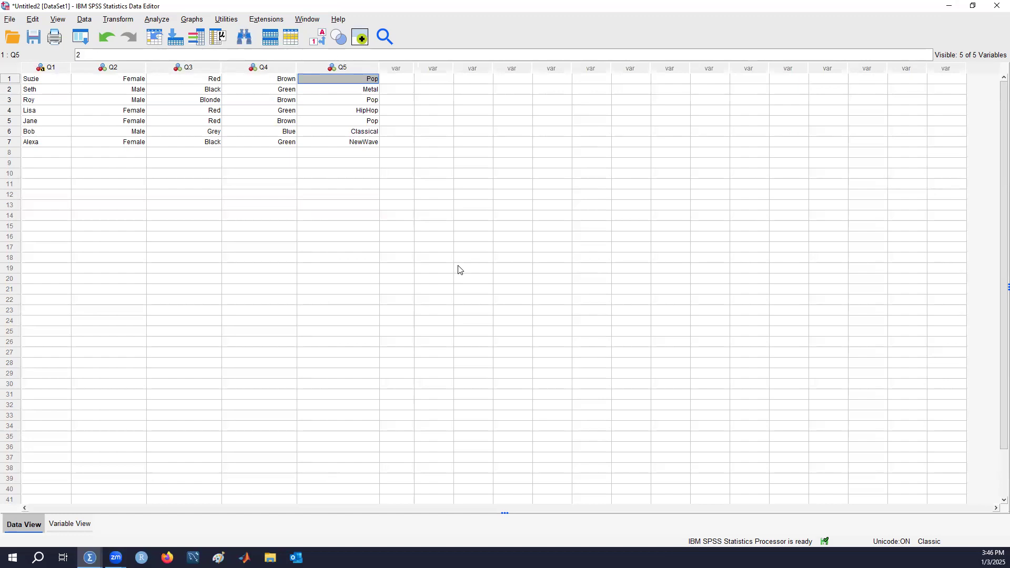
Open the Frequencies procedure from the descriptive statistics analyses
left_click(57, 153)
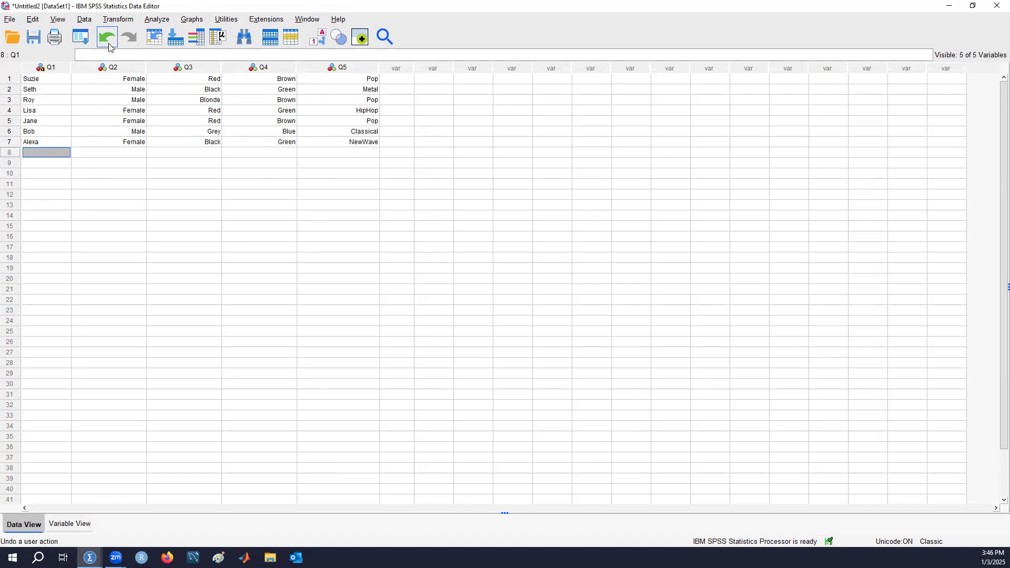
left_click(88, 21)
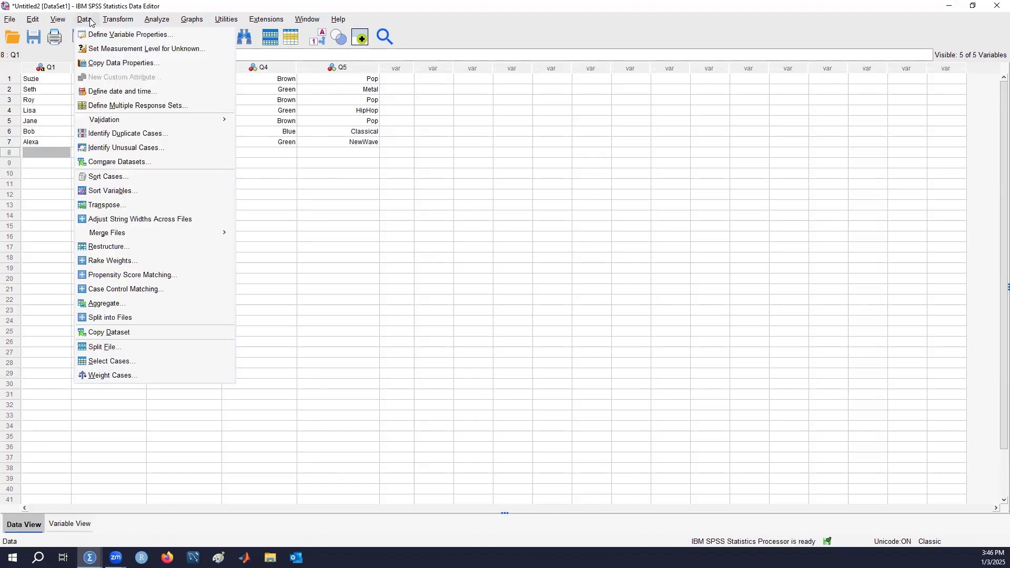
mouse_move(156, 21)
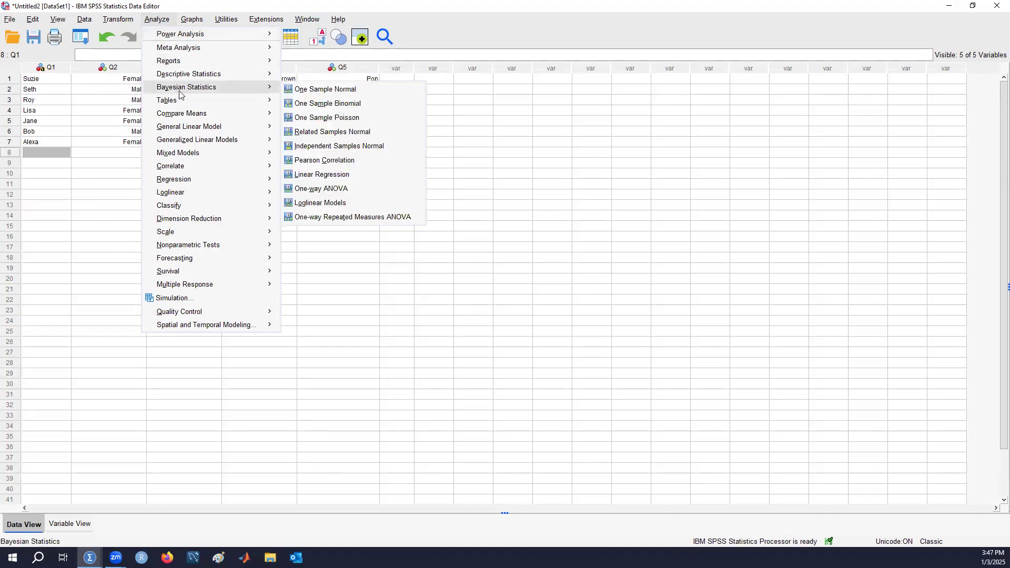
mouse_move(183, 75)
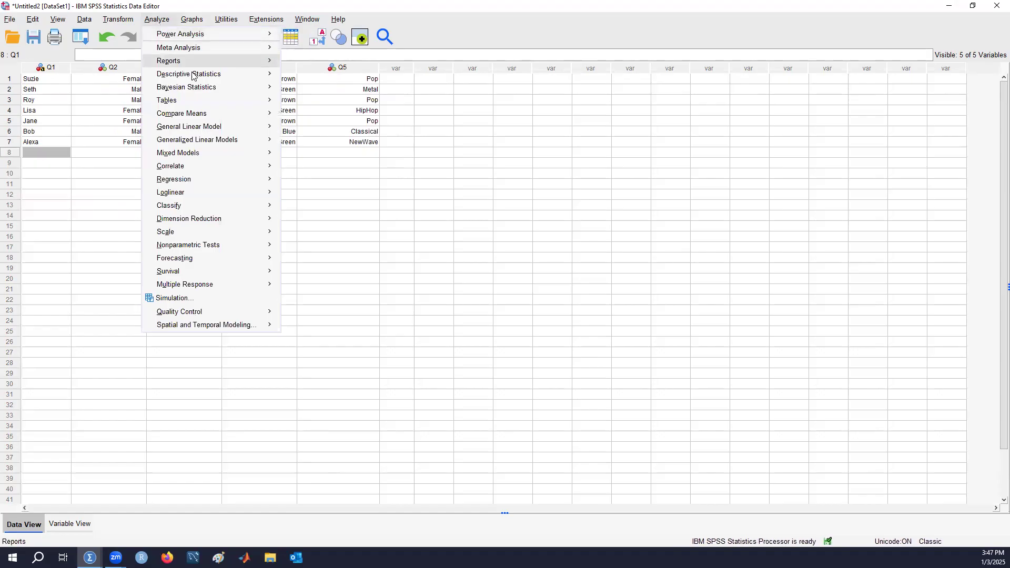
left_click(323, 81)
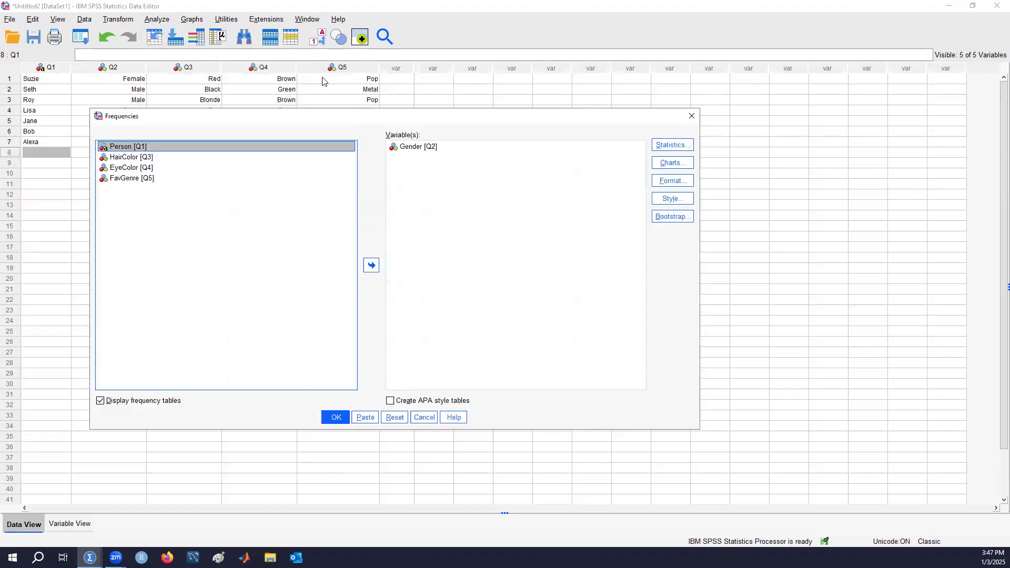
Add EyeColor to the Frequencies analysis variables alongside Gender, and return both variables to the source list
left_click(418, 147)
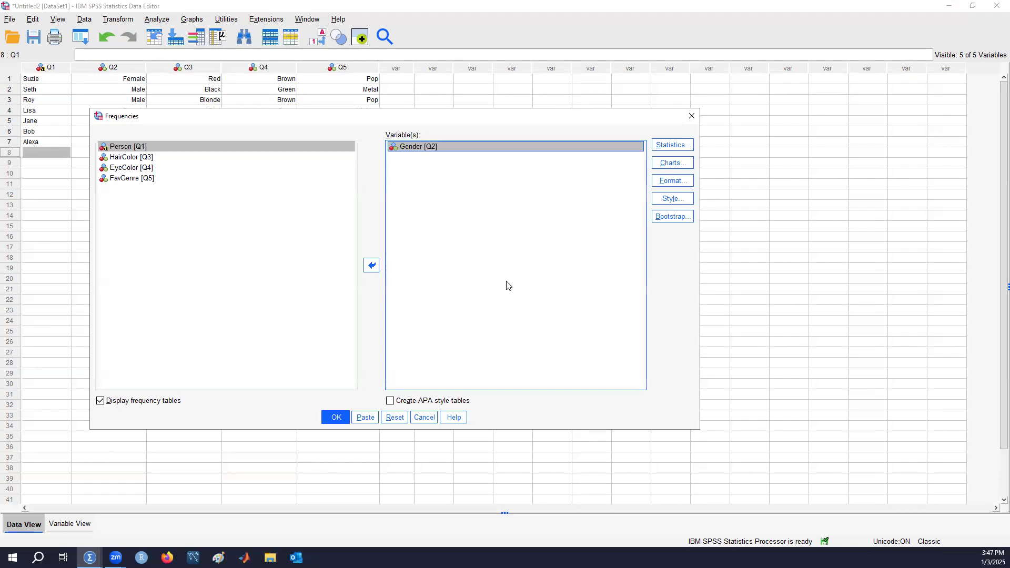
left_click(158, 167)
left_click(371, 265)
left_click(418, 147)
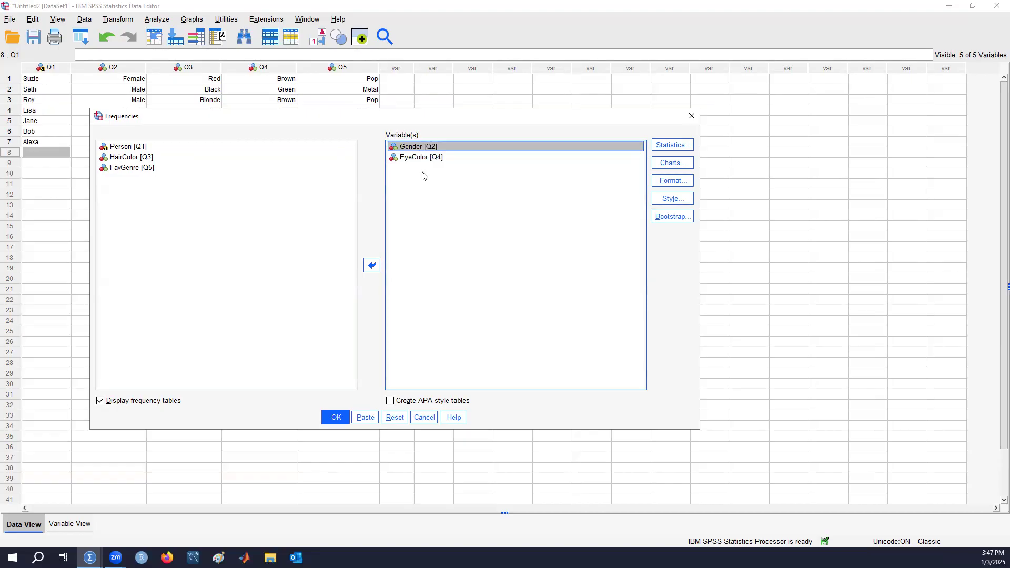
left_click(372, 265)
left_click(418, 148)
left_click(371, 266)
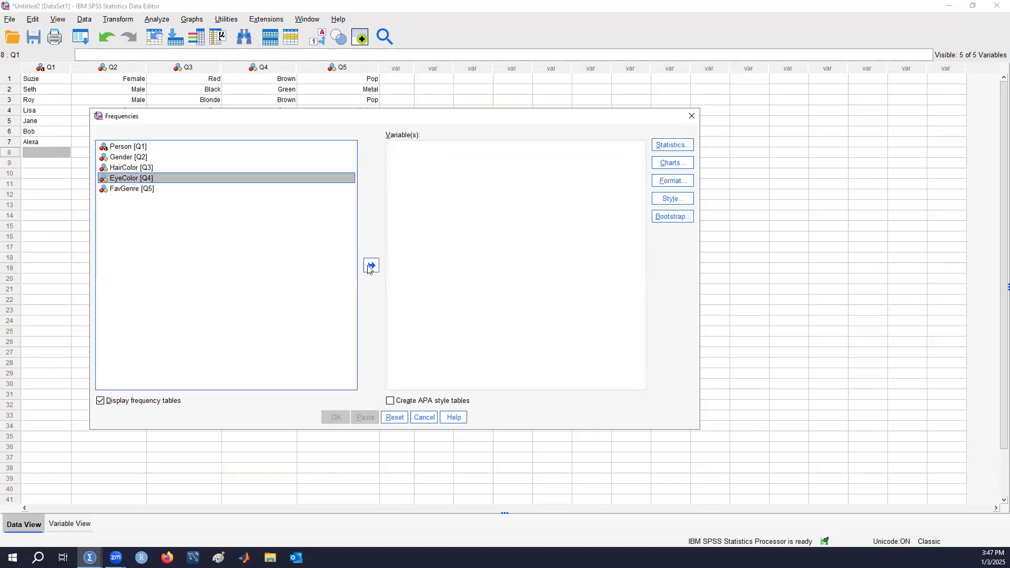
Set Gender as the variable for the Frequencies analysis, adding HairColor to it and taking HairColor back out
left_click(138, 160)
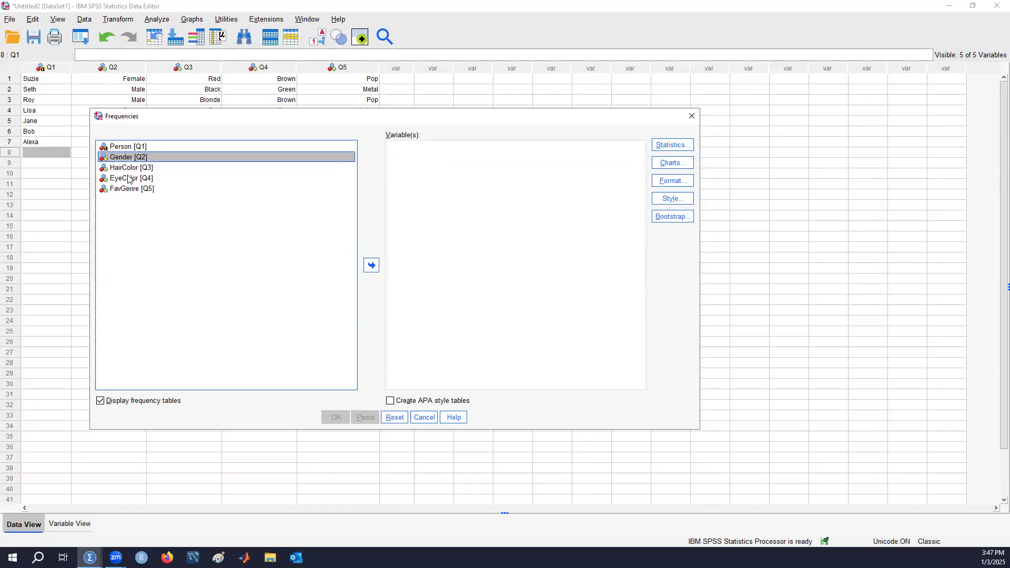
left_click(371, 265)
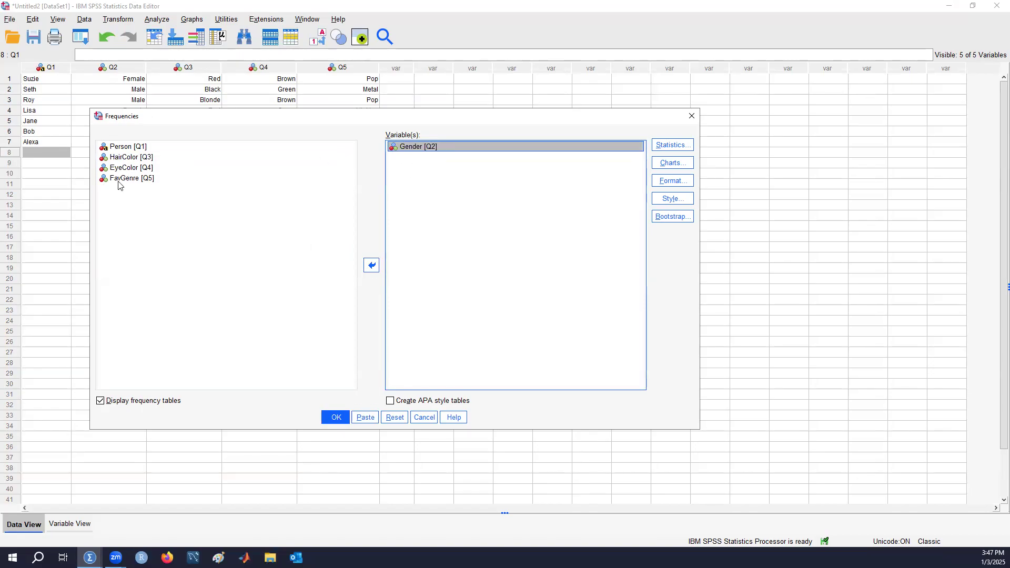
left_click(141, 158)
left_click(371, 265)
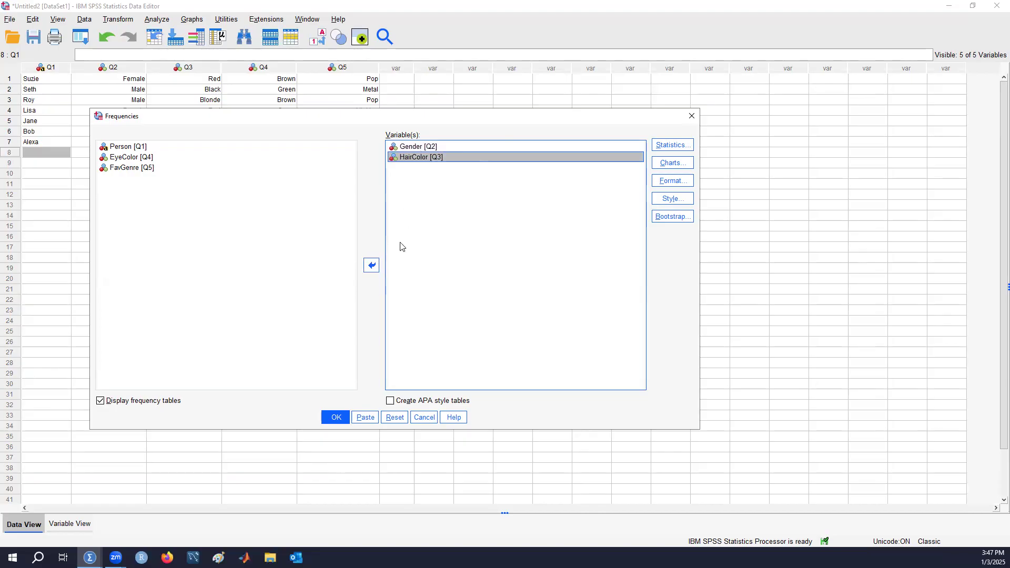
left_click(371, 265)
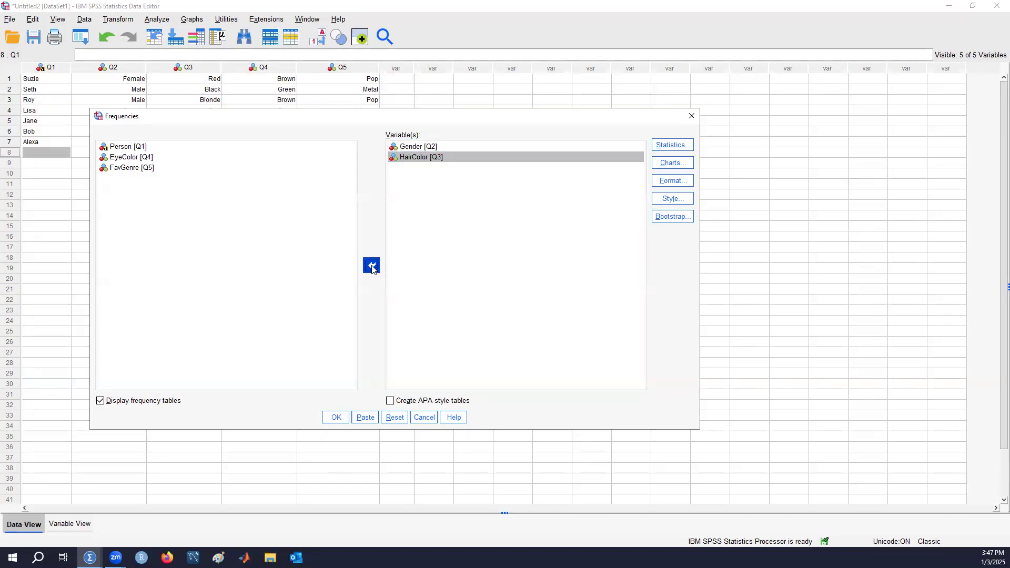
left_click(484, 152)
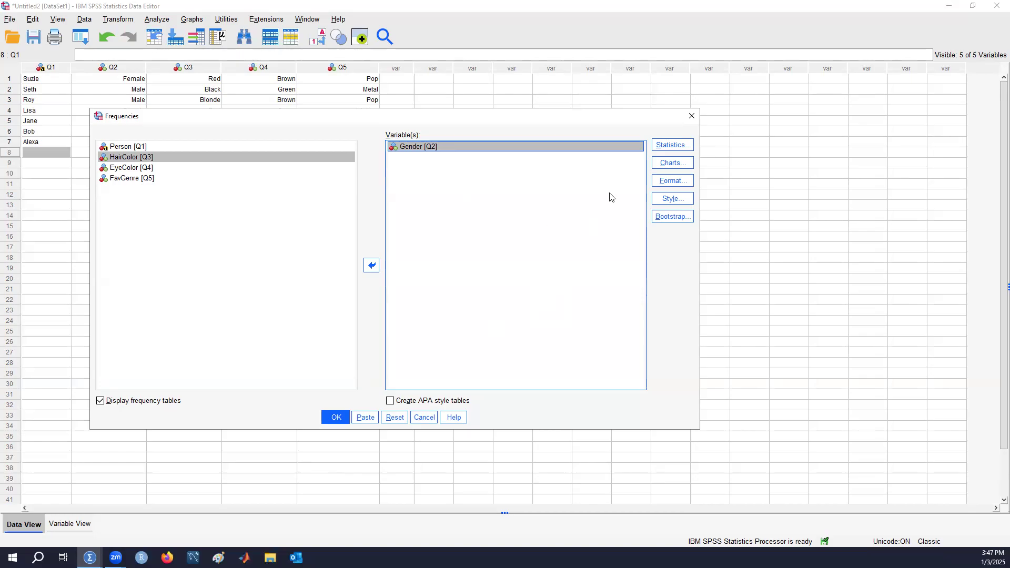
Examine the available statistics, chart and format options for the Frequencies analysis, leaving each without changes
left_click(681, 147)
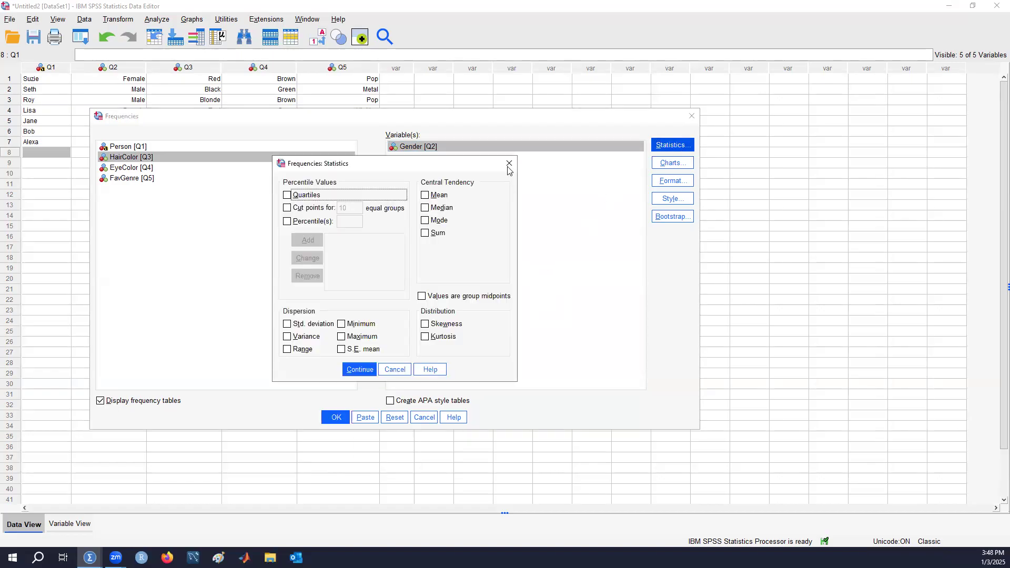
left_click(509, 163)
left_click(658, 167)
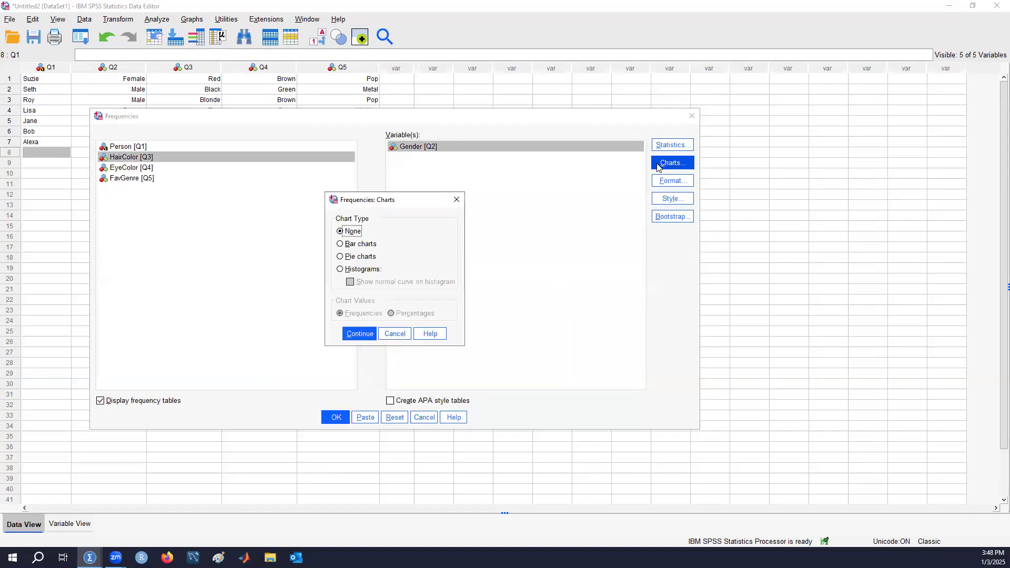
left_click(457, 200)
left_click(685, 182)
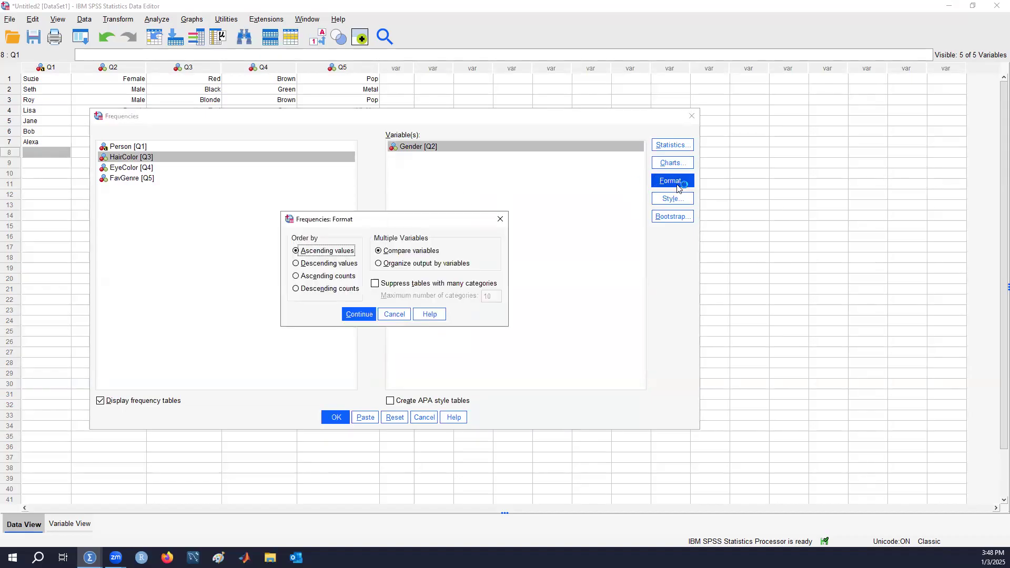
left_click(500, 219)
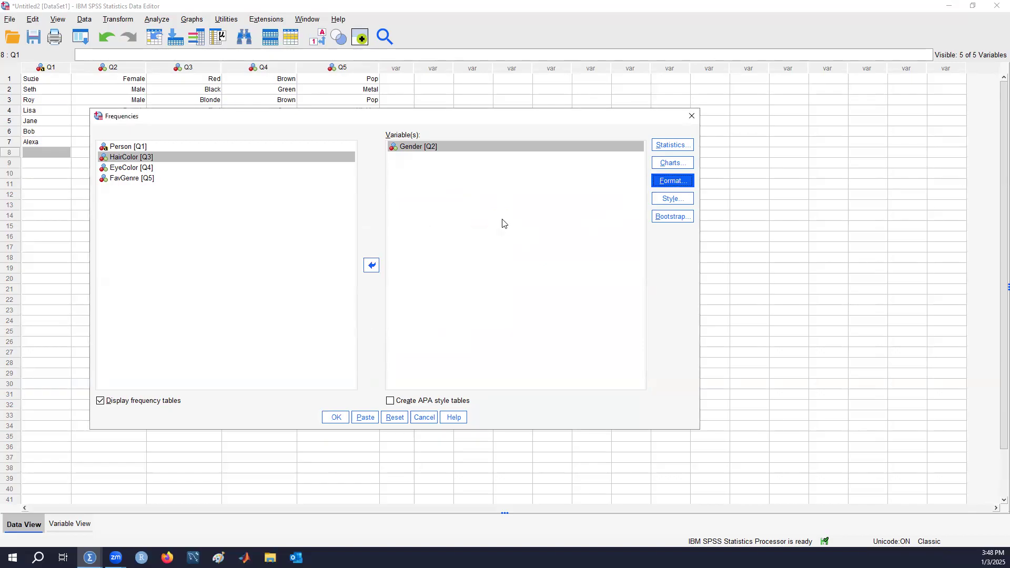
Run the Frequencies analysis for Gender and reposition the output window over the data
left_click(469, 149)
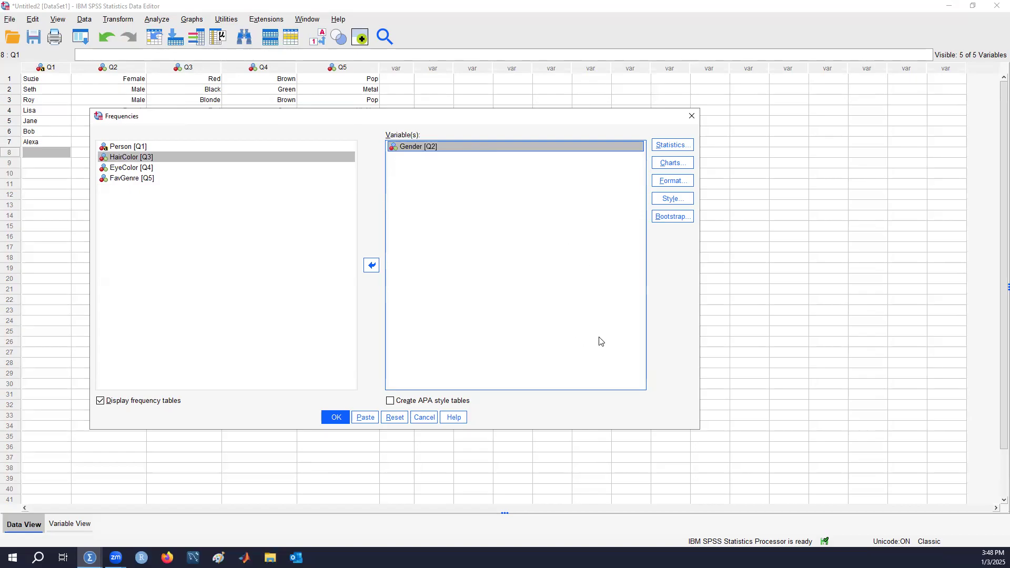
left_click(337, 418)
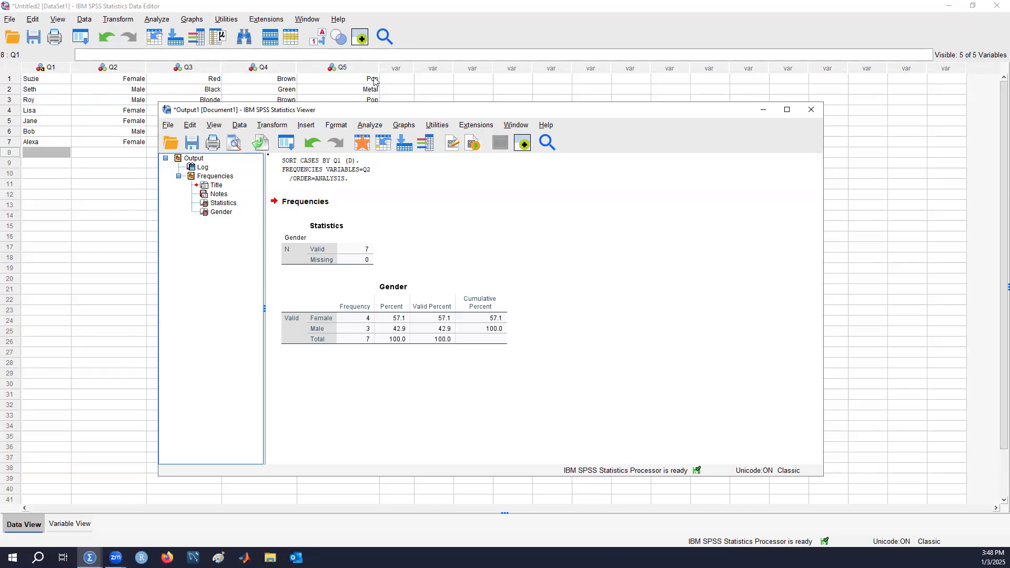
left_click_drag(401, 115, 567, 179)
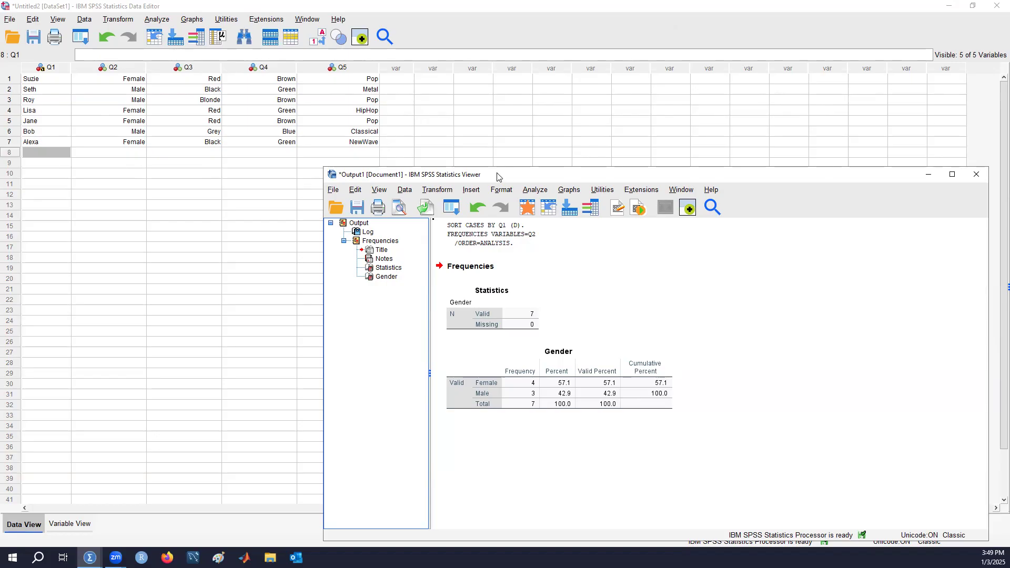
left_click_drag(496, 174, 241, 60)
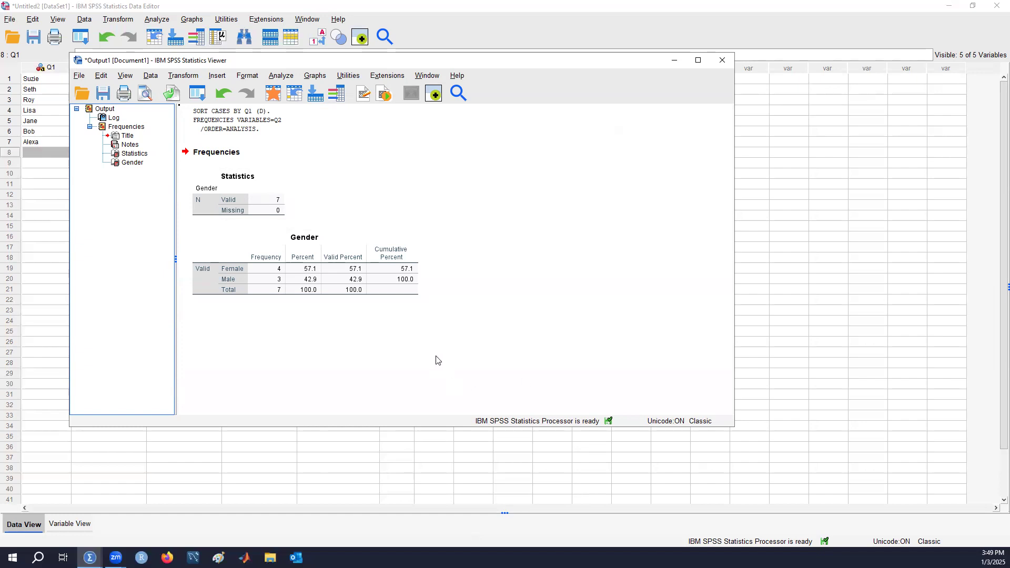
Open the Gender frequency table in the pivot table editor and close it without changes
left_click(397, 290)
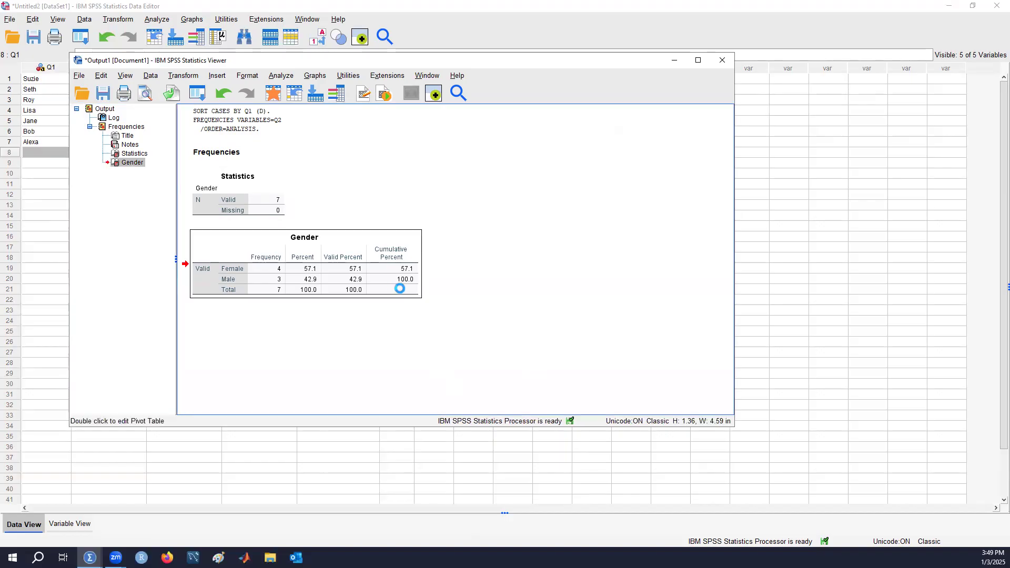
double_click(399, 289)
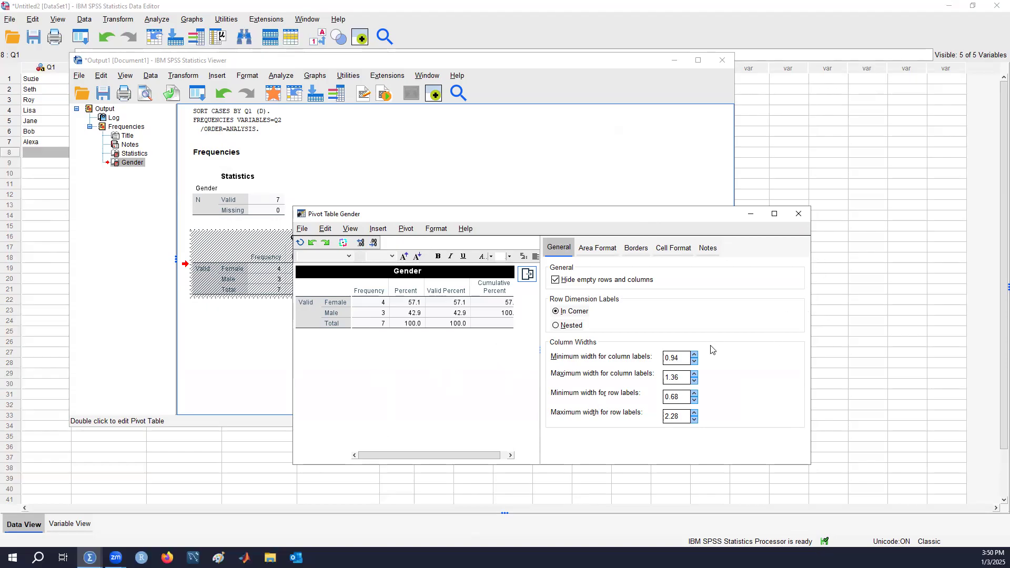
left_click(802, 216)
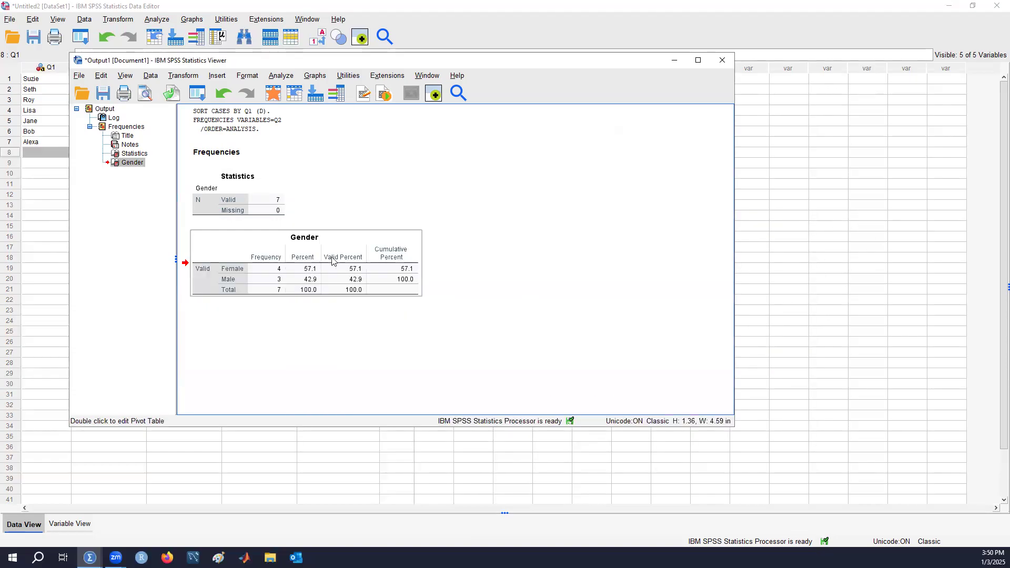
Check which copy, style and export actions are available for the Gender table and for the entire output
right_click(402, 243)
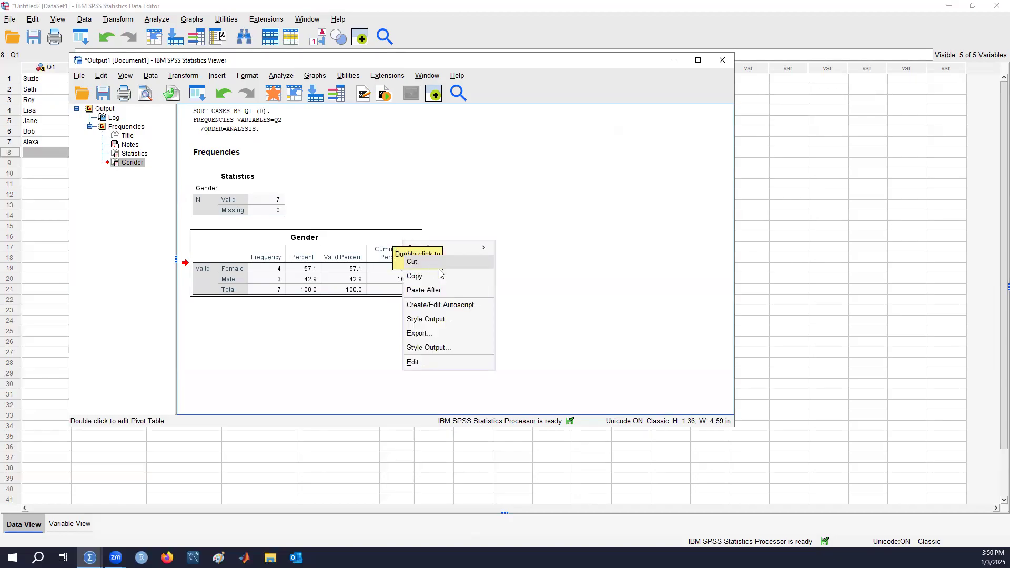
left_click(593, 339)
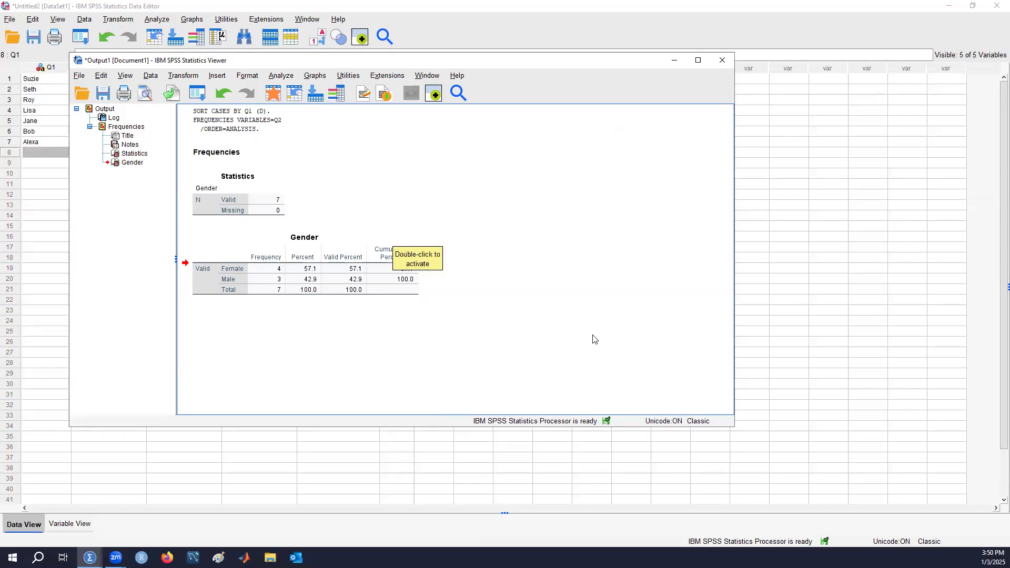
left_click(106, 111)
right_click(106, 110)
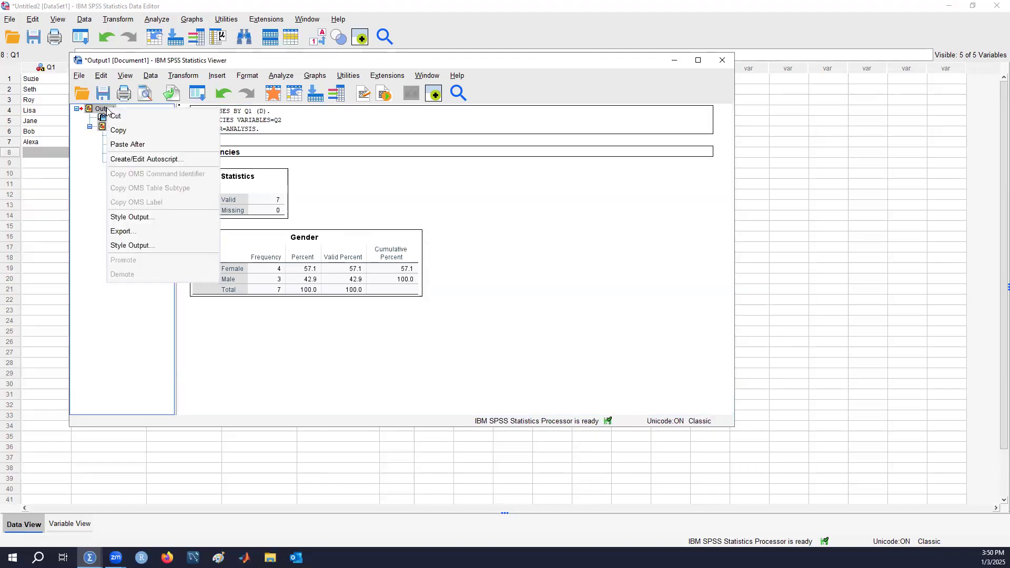
left_click(559, 273)
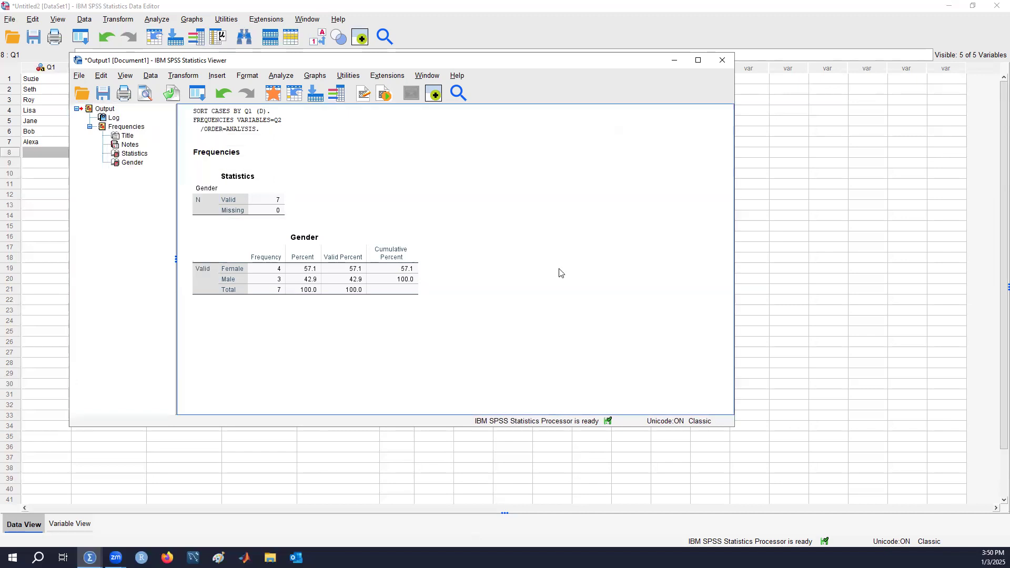
left_click(268, 259)
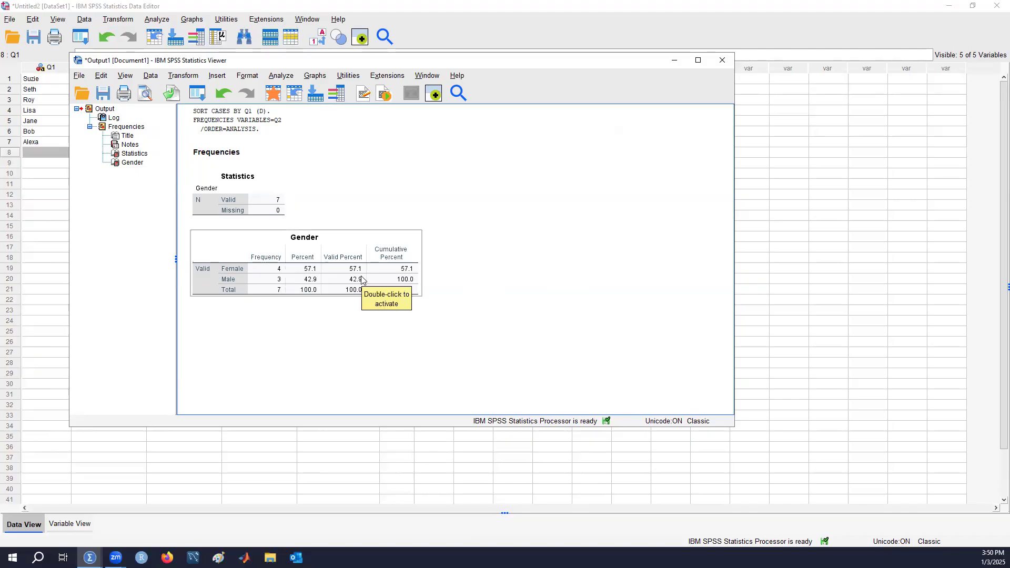
left_click(534, 287)
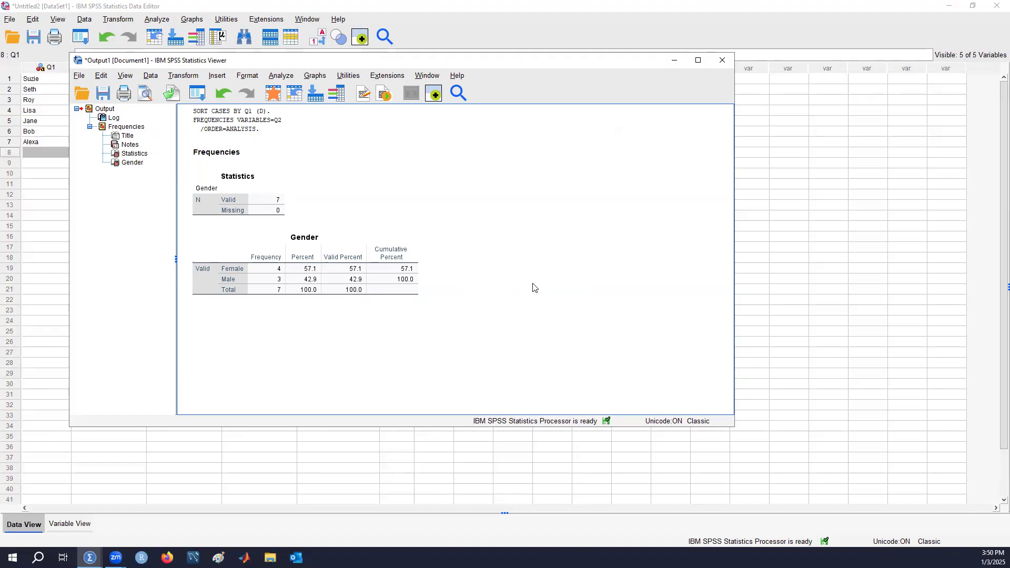
Create a new, empty syntax file from the output viewer
left_click(264, 126)
left_click(78, 76)
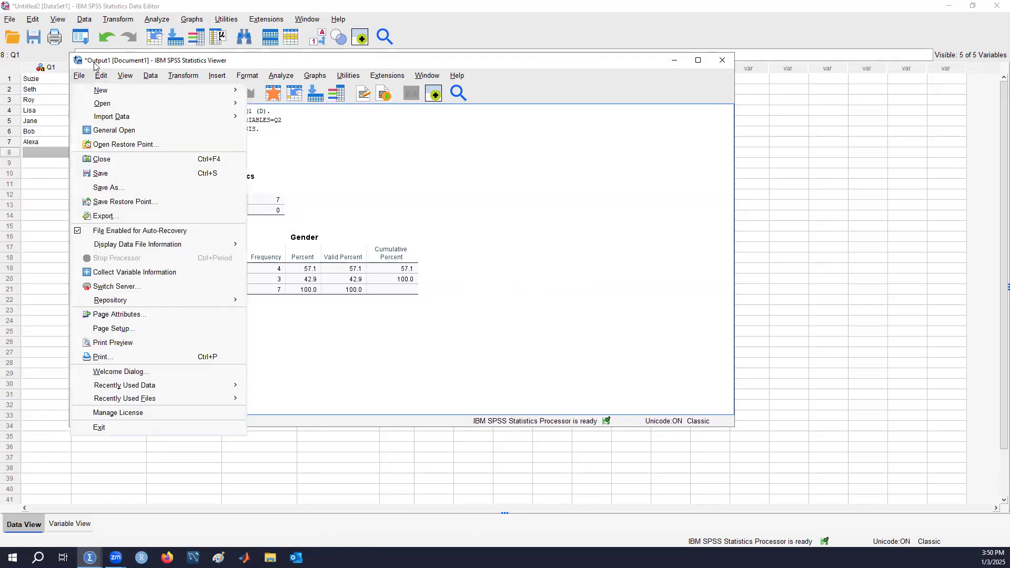
mouse_move(108, 91)
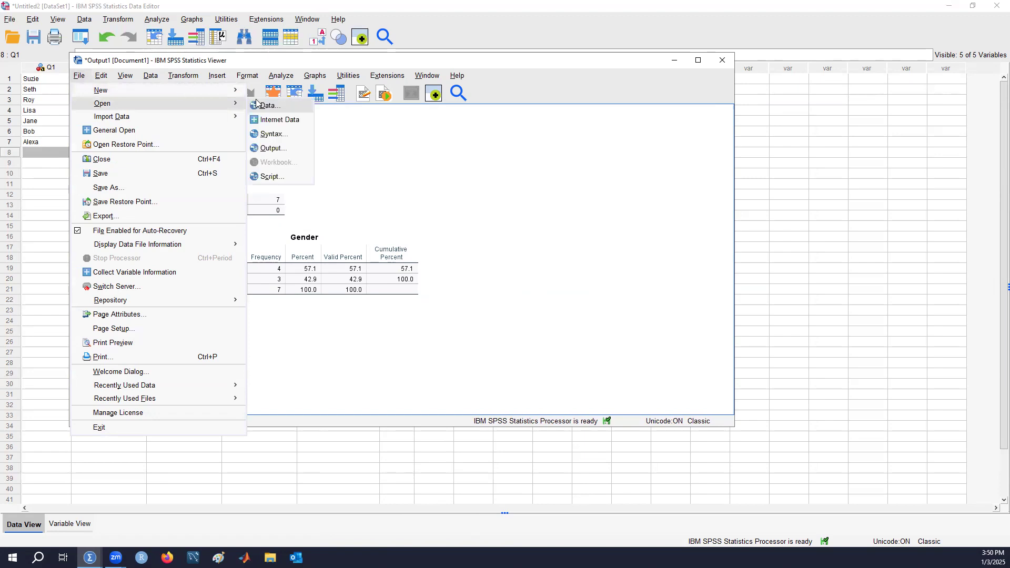
left_click(271, 107)
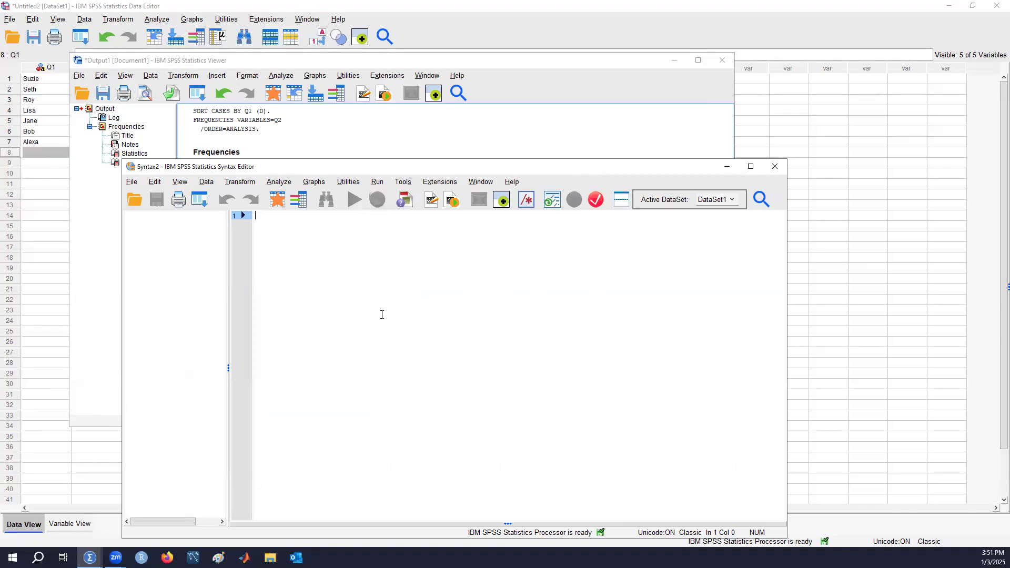
Copy the SORT CASES and FREQUENCIES commands from the output log and paste them into the new syntax file
left_click(263, 129)
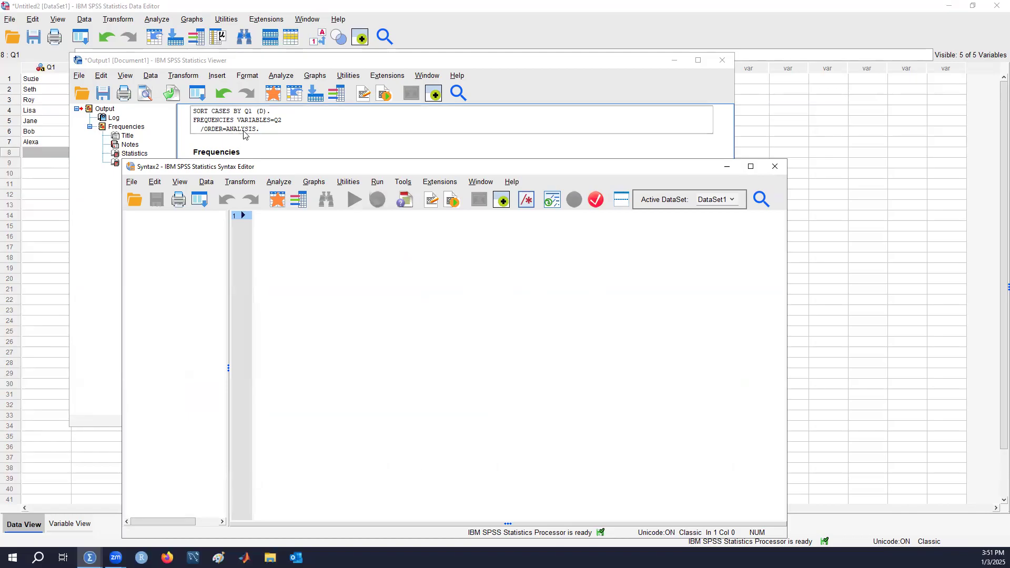
left_click(271, 131)
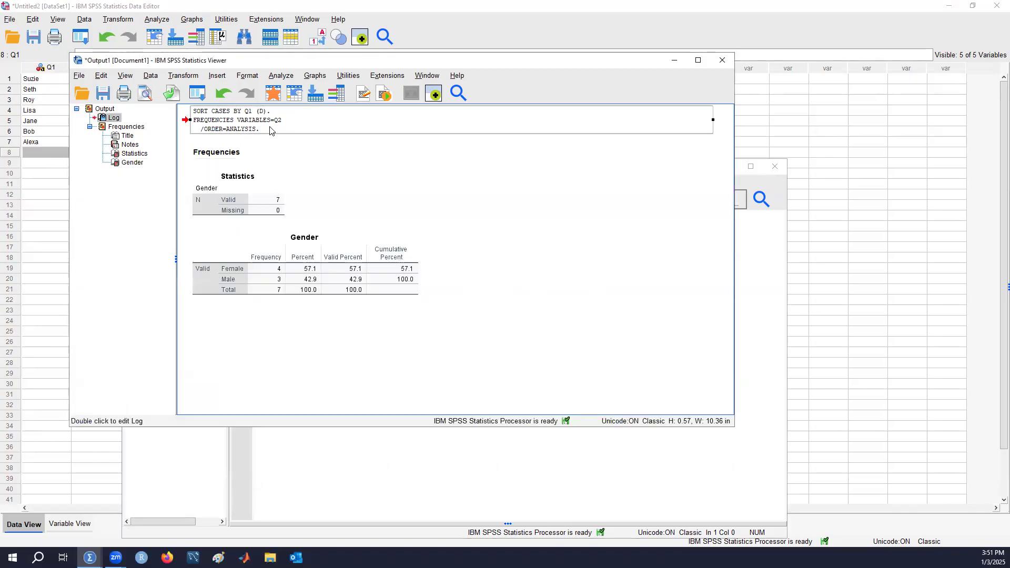
double_click(270, 131)
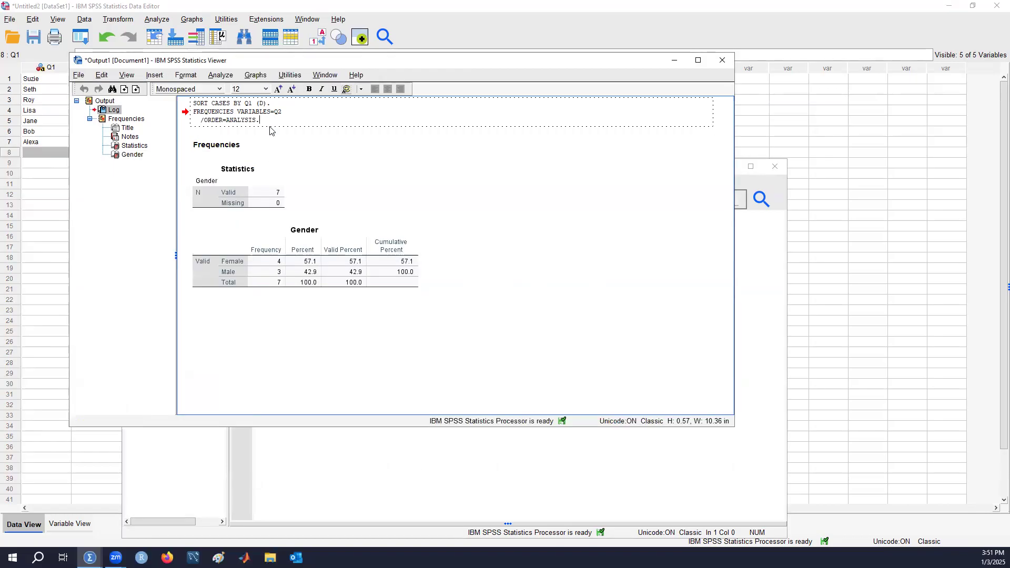
left_click_drag(263, 122, 188, 104)
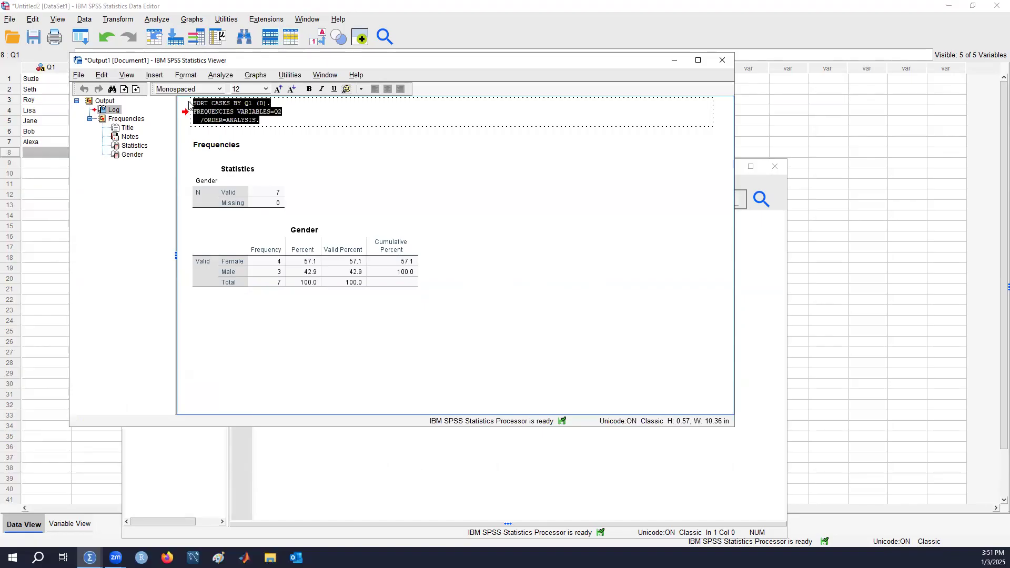
right_click(220, 119)
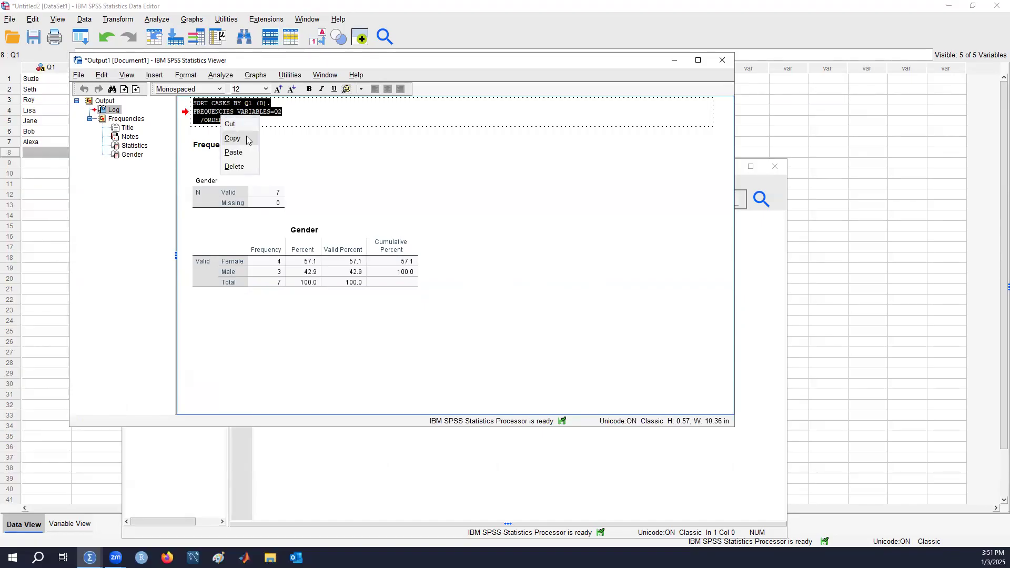
left_click(232, 138)
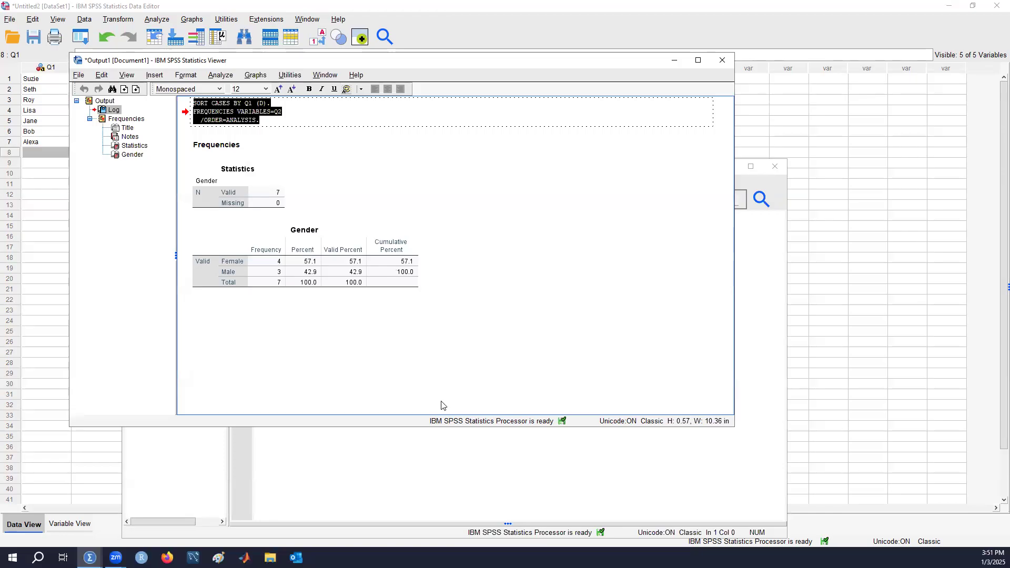
left_click(437, 467)
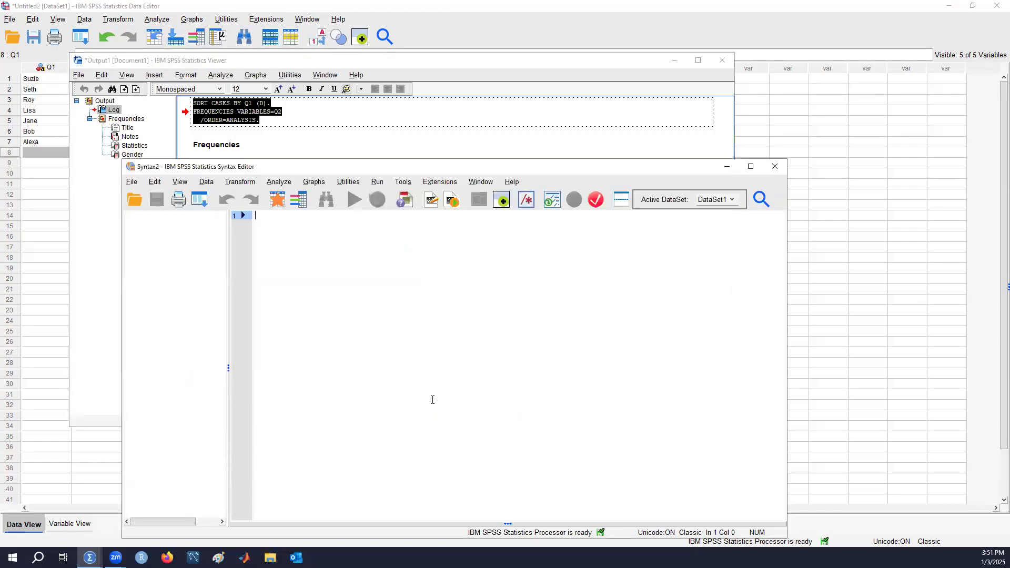
right_click(376, 260)
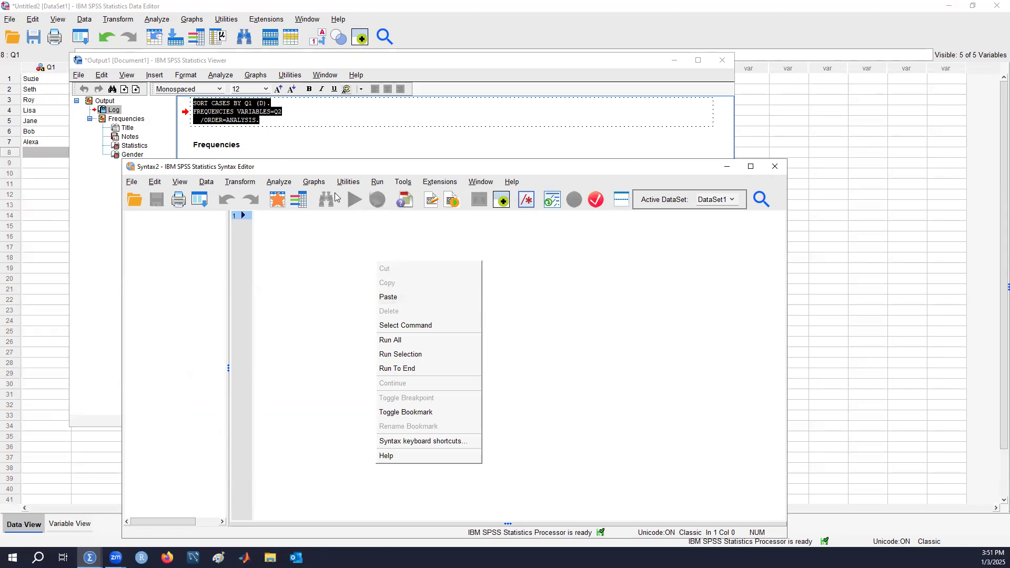
left_click(419, 301)
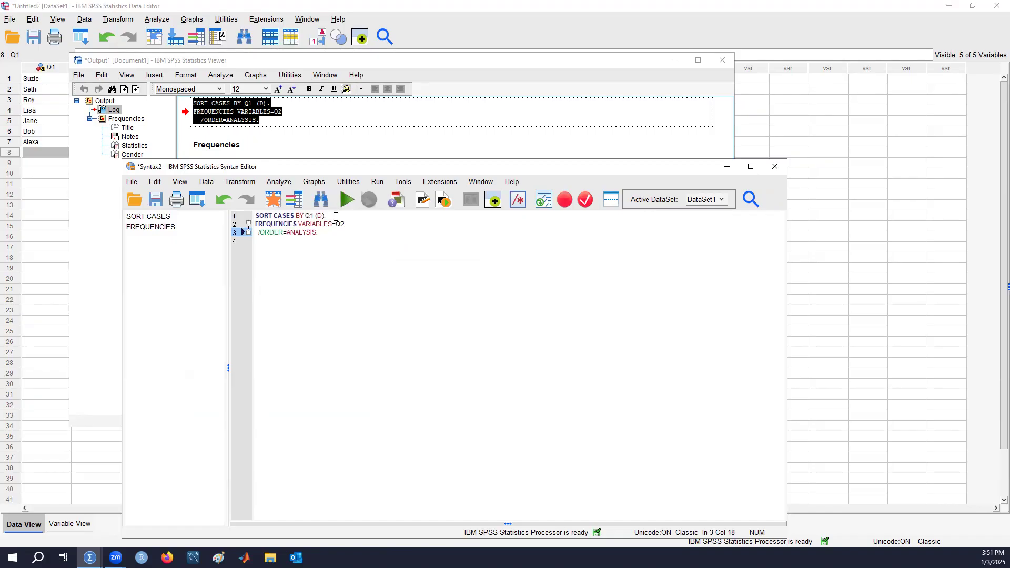
Delete the SORT CASES BY Q1 (D) command and its empty line so the syntax starts with FREQUENCIES
left_click_drag(332, 216, 245, 216)
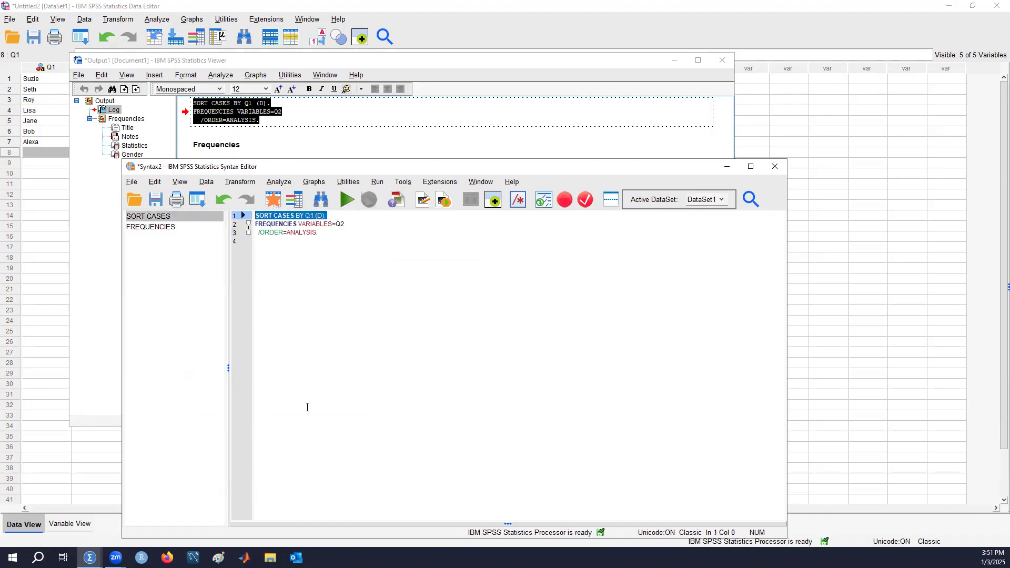
key("Delete")
key("Down")
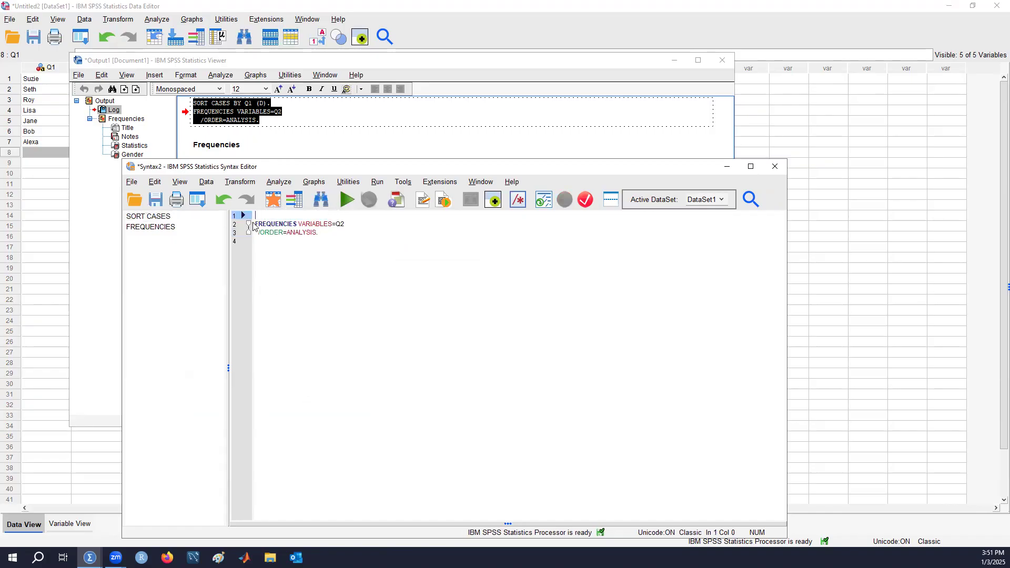
key("BackSpace")
Move the syntax window aside and cut the log, title, notes and tables out of the output document
left_click_drag(364, 171, 517, 171)
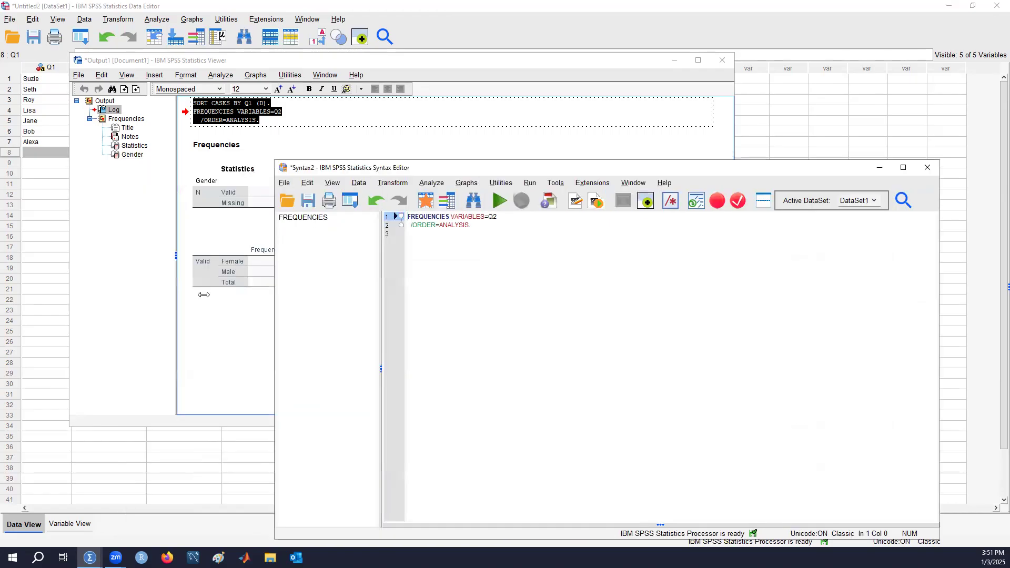
left_click(232, 349)
left_click(247, 151, "shift")
left_click(258, 130, "shift")
right_click(258, 131)
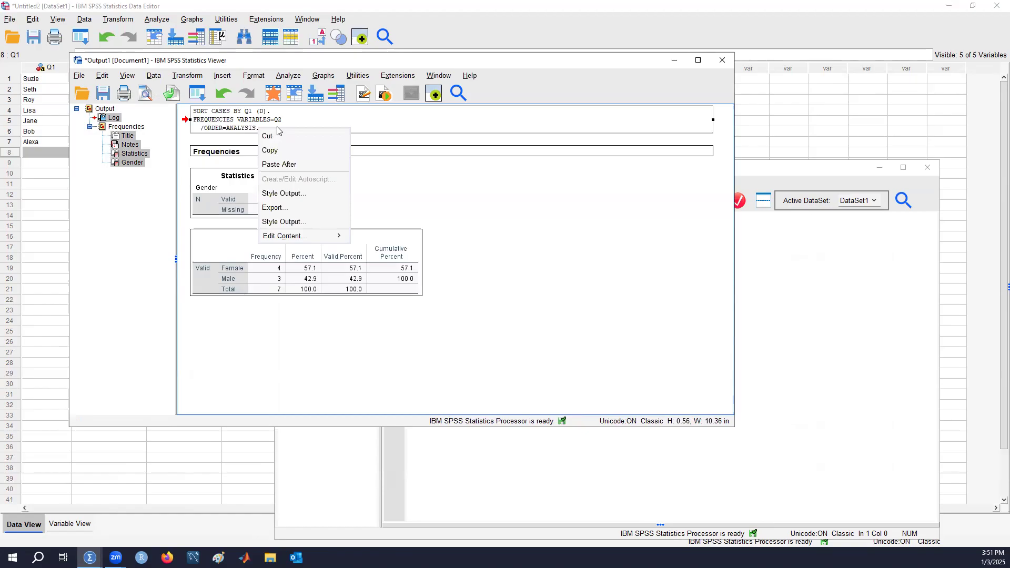
left_click(296, 141)
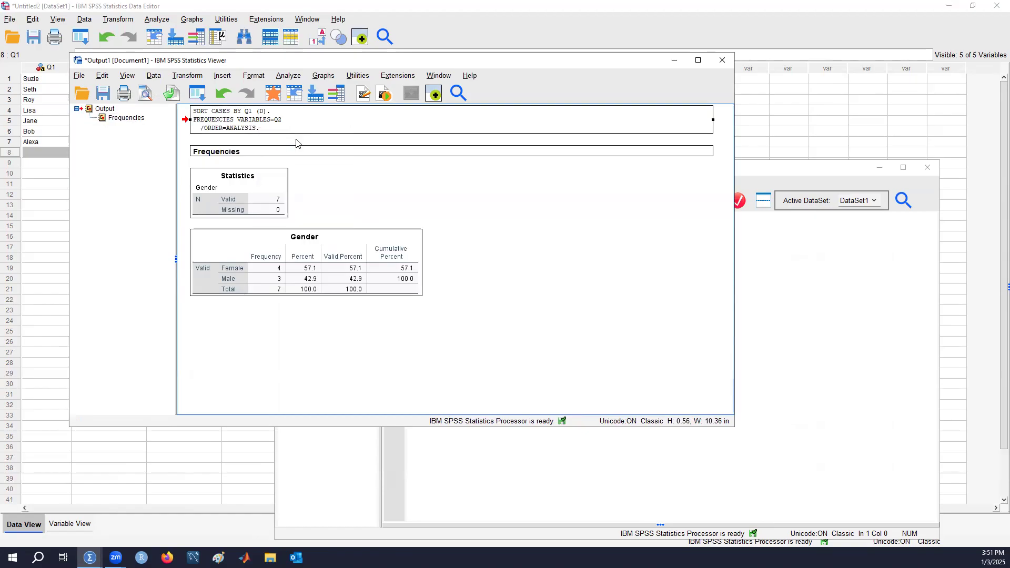
Select the whole FREQUENCIES VARIABLES=Q2 /ORDER=ANALYSIS command in the syntax file and run the selection
left_click(869, 400)
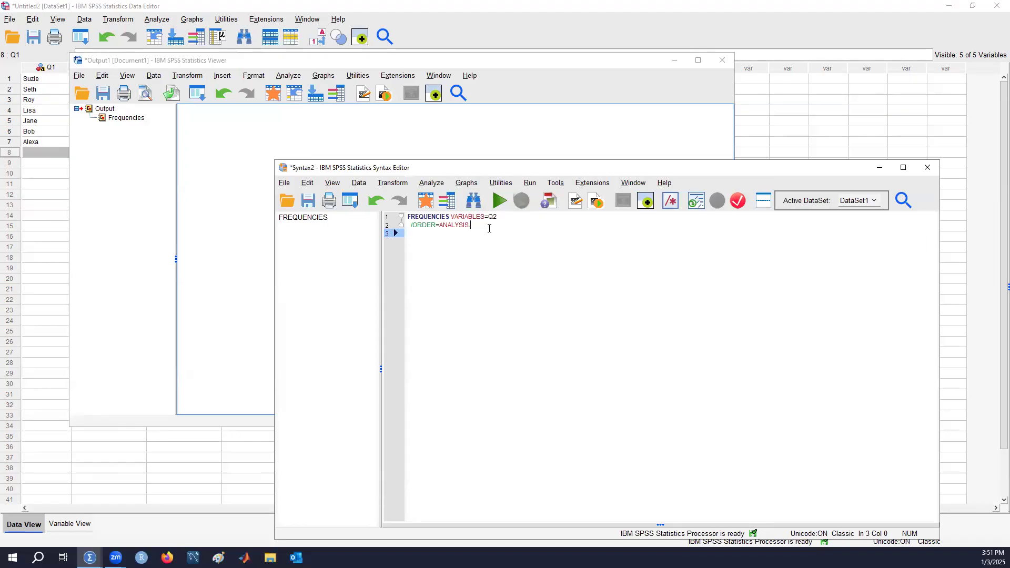
left_click_drag(489, 226, 408, 216)
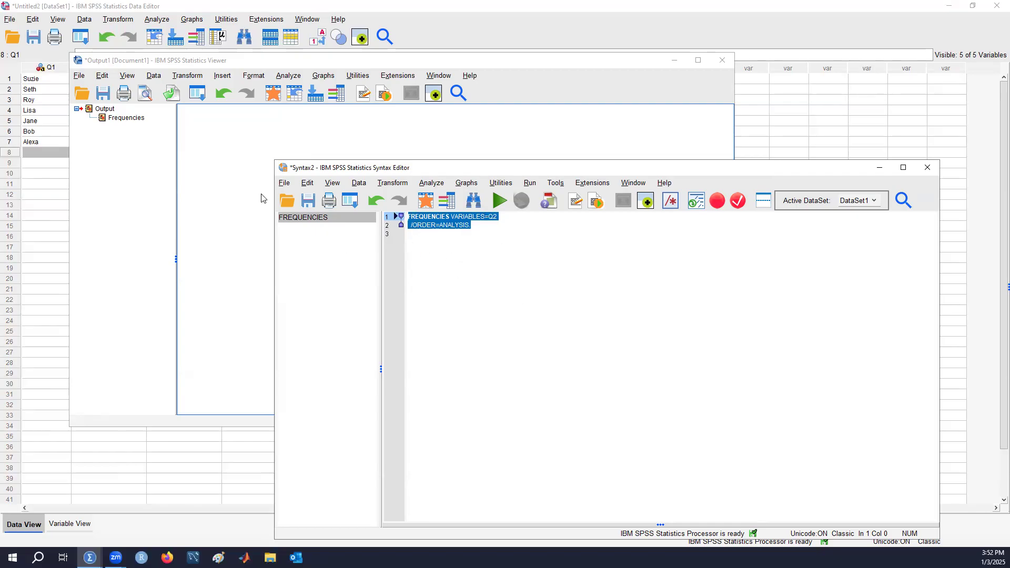
key("ctrl+r")
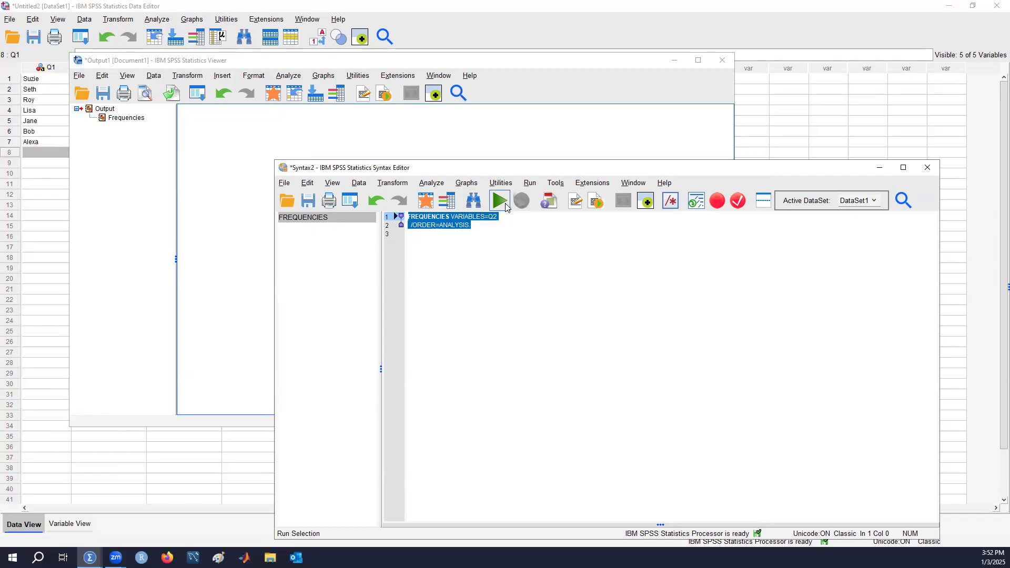
key("shift+Up")
key("shift+Up")
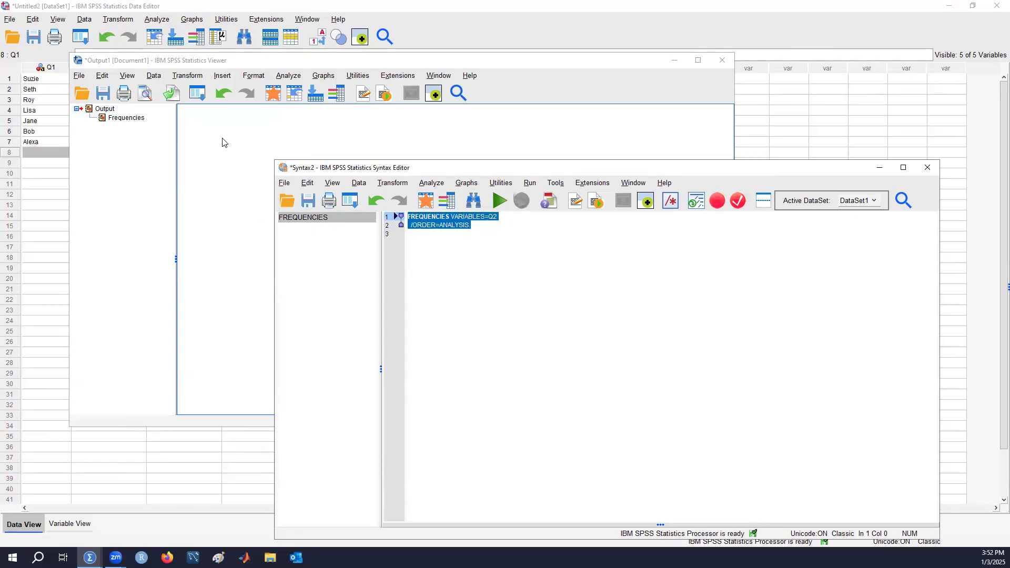
left_click(498, 201)
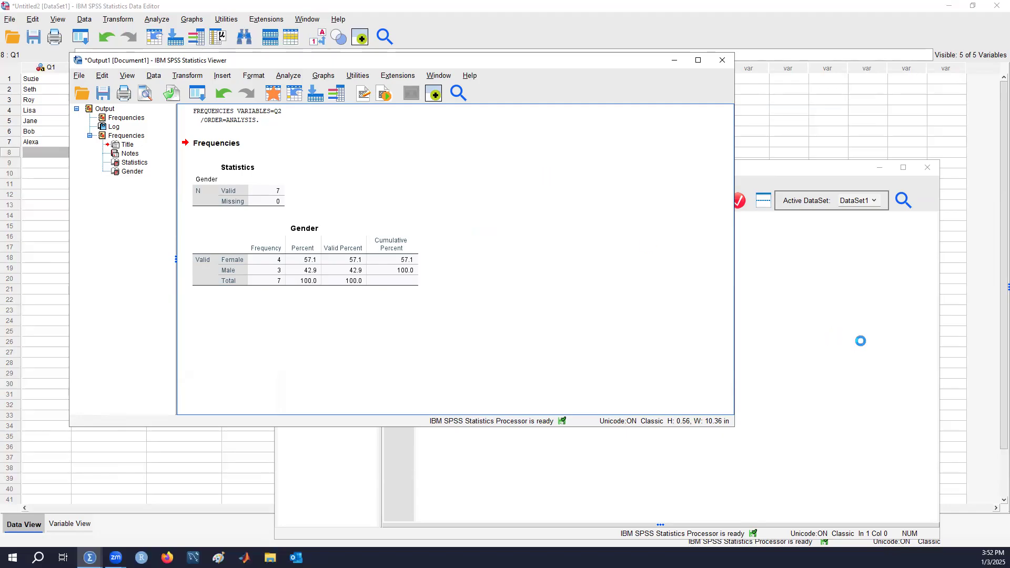
Rearrange the syntax and output windows so the data, the FREQUENCIES syntax and the Gender results are visible together
left_click(861, 341)
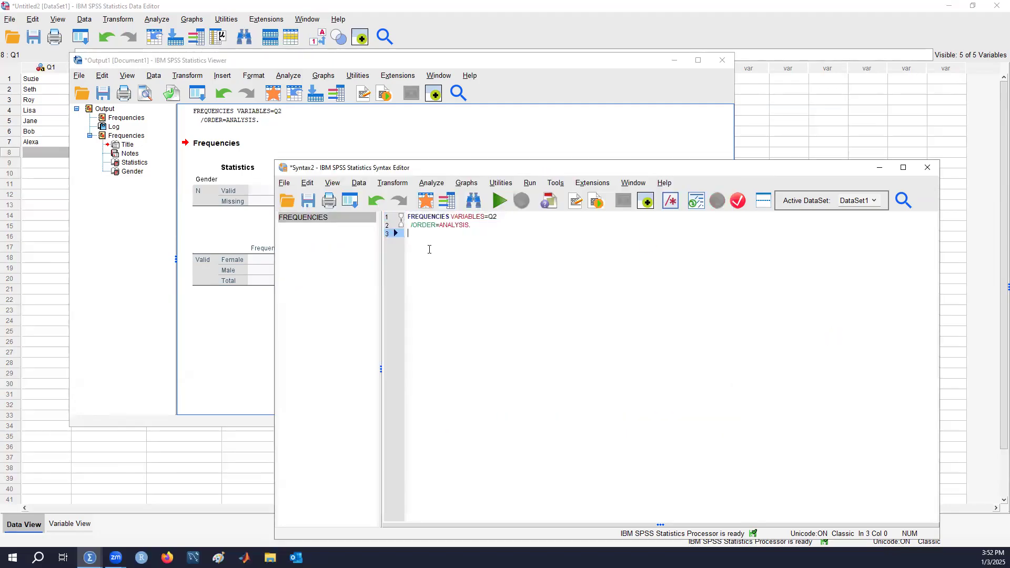
left_click(504, 217)
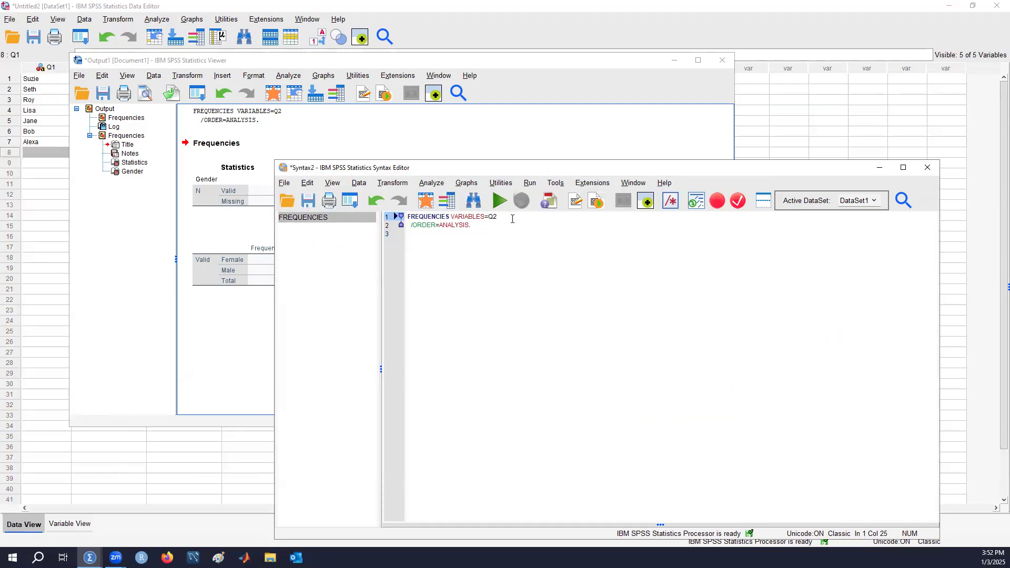
left_click(404, 63)
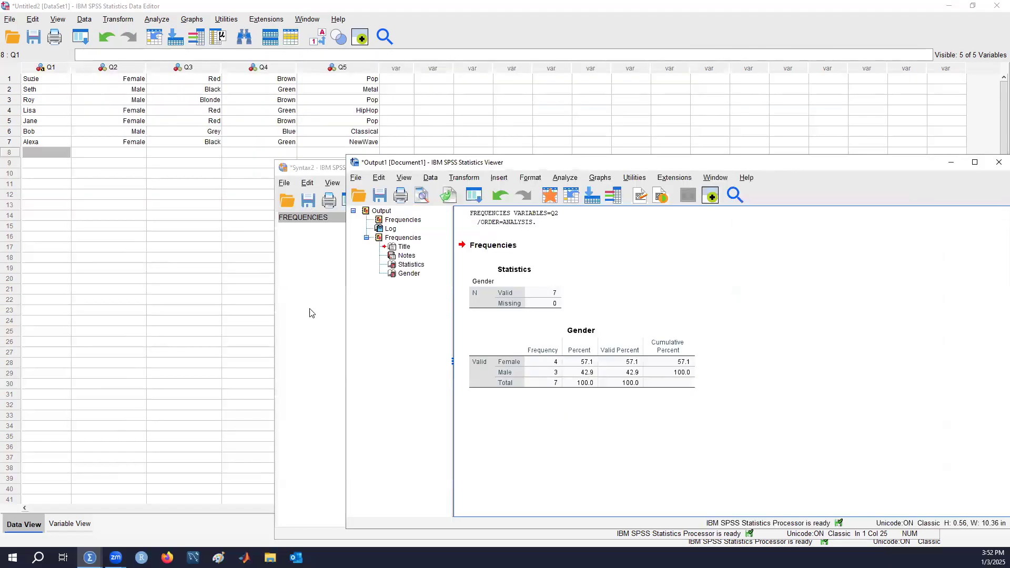
left_click(310, 312)
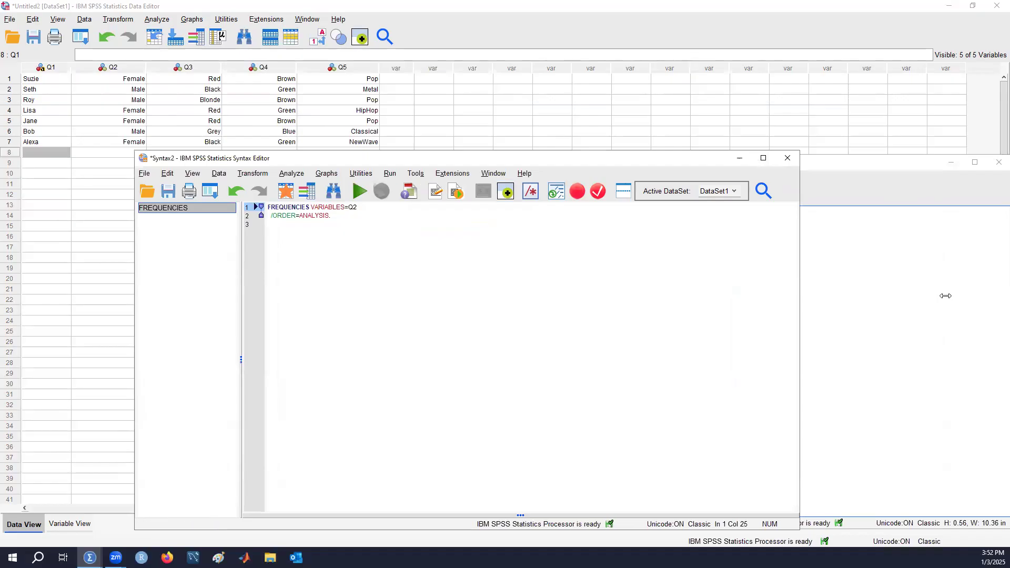
left_click(945, 296)
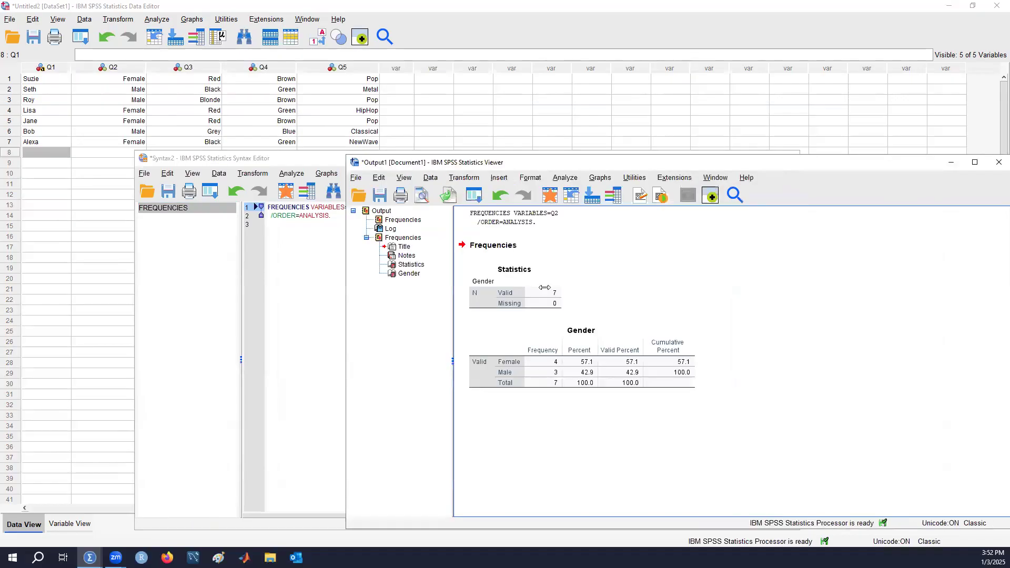
Duplicate the FREQUENCIES VARIABLES=Q2 /ORDER=ANALYSIS command below the original, separated by two blank lines, and remove the stray characters before the copy
left_click(289, 314)
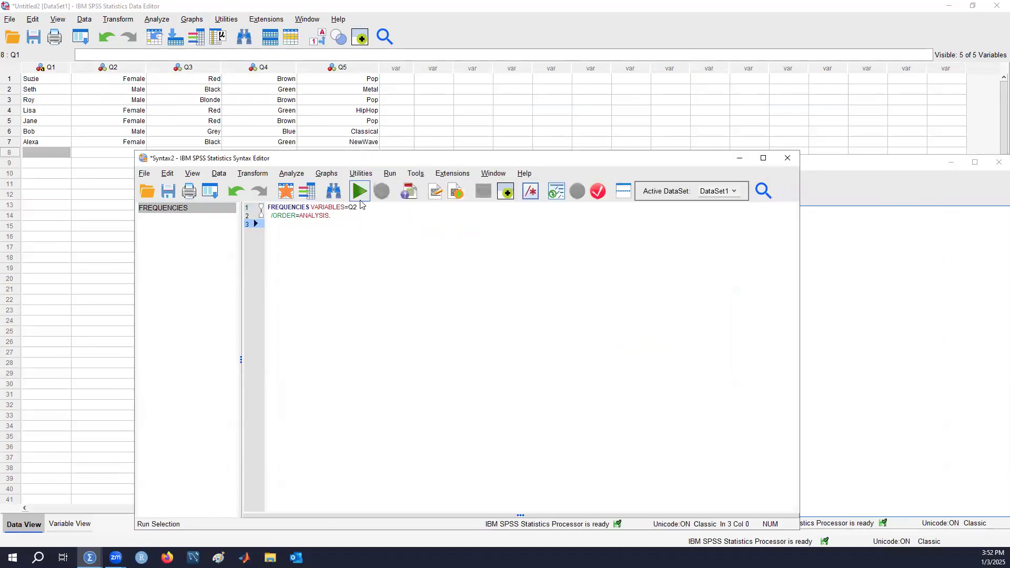
left_click_drag(366, 231, 260, 204)
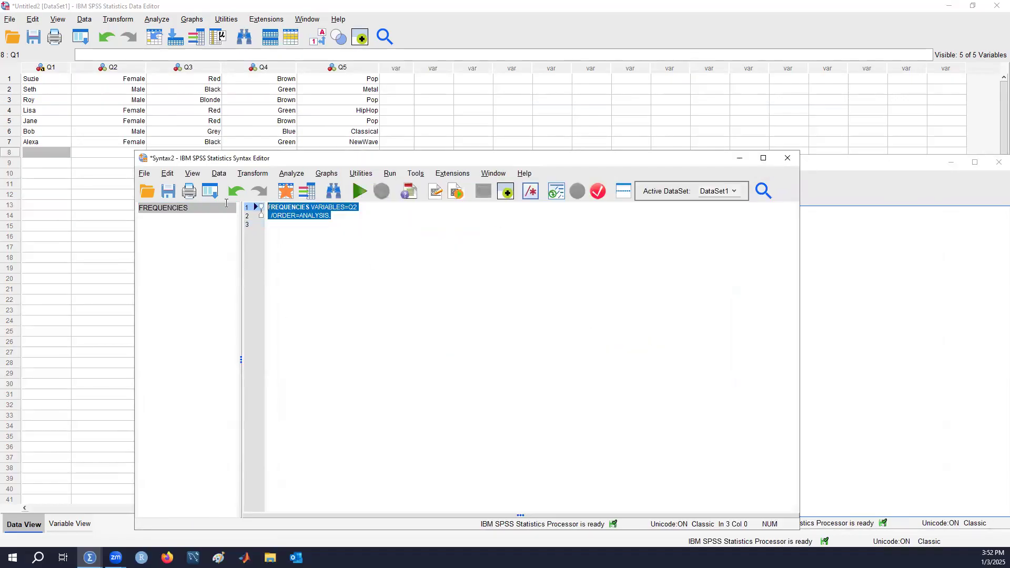
left_click(370, 296)
type("++")
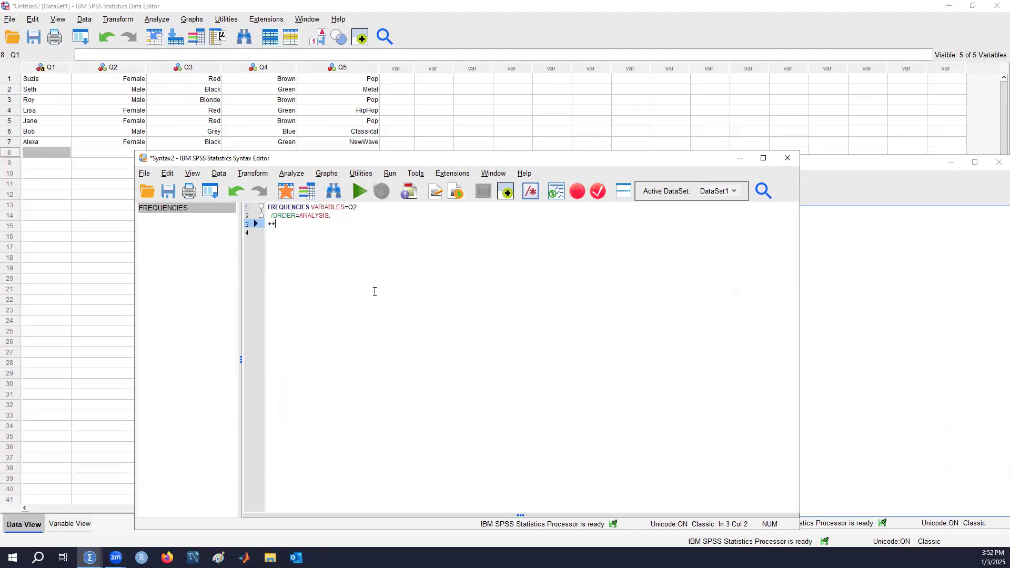
key("ctrl+v")
left_click(352, 216)
key("Return")
key("Return")
left_click_drag(275, 240, 261, 242)
key("BackSpace")
Change the variable in the second FREQUENCIES command to Q4 and run only that command
left_click(373, 242)
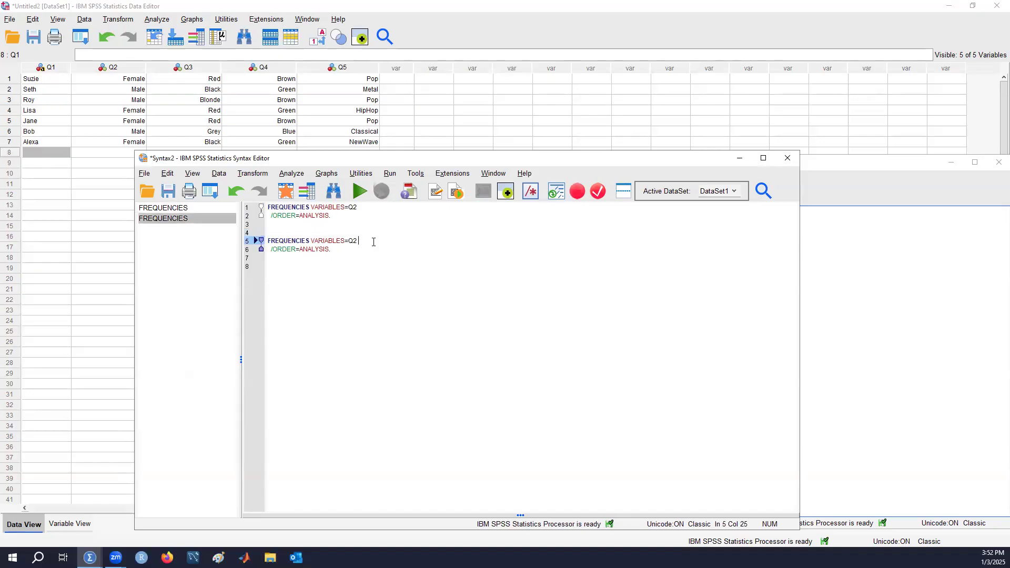
key("BackSpace")
type("4")
left_click_drag(392, 250, 230, 234)
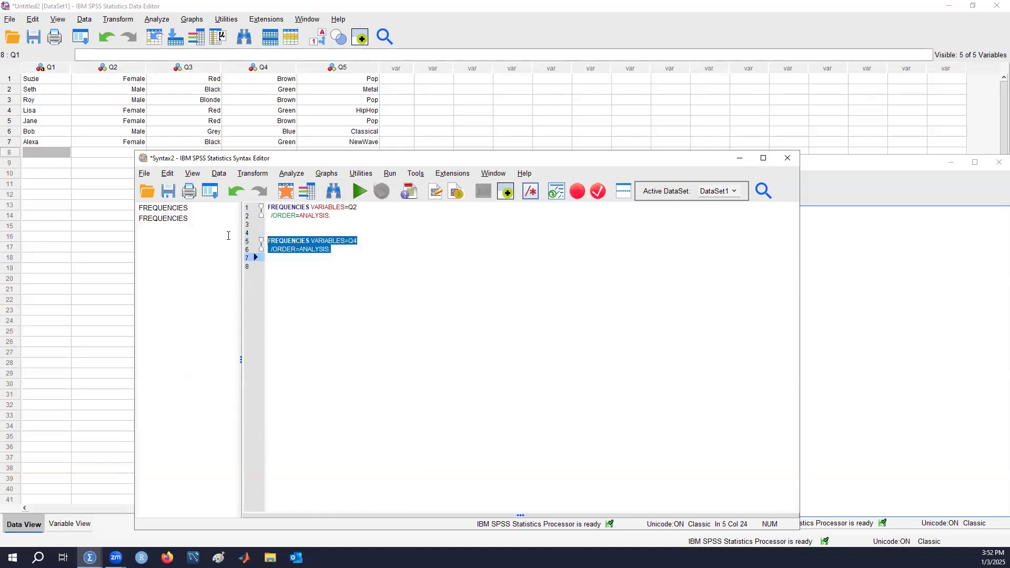
left_click(362, 199)
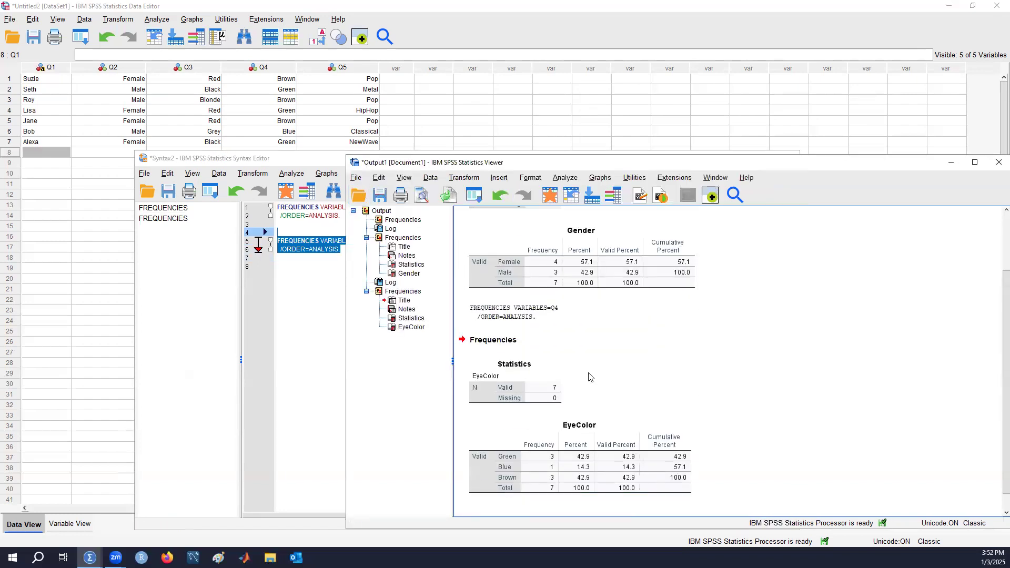
Examine the Gender and EyeColor output and review the file-saving options for the output document, the syntax file and the dataset
left_click(740, 483)
left_click(642, 460)
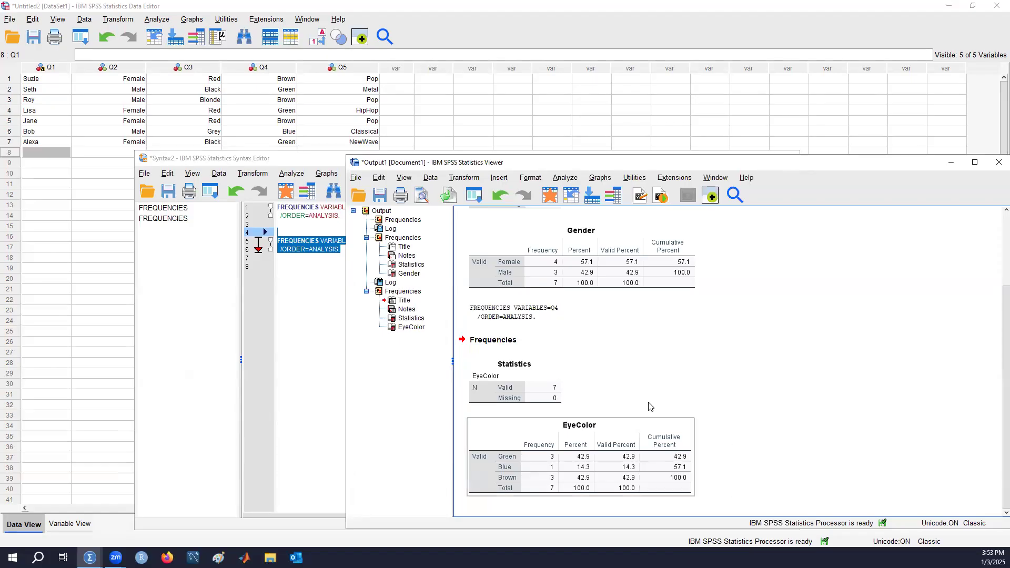
left_click(635, 313)
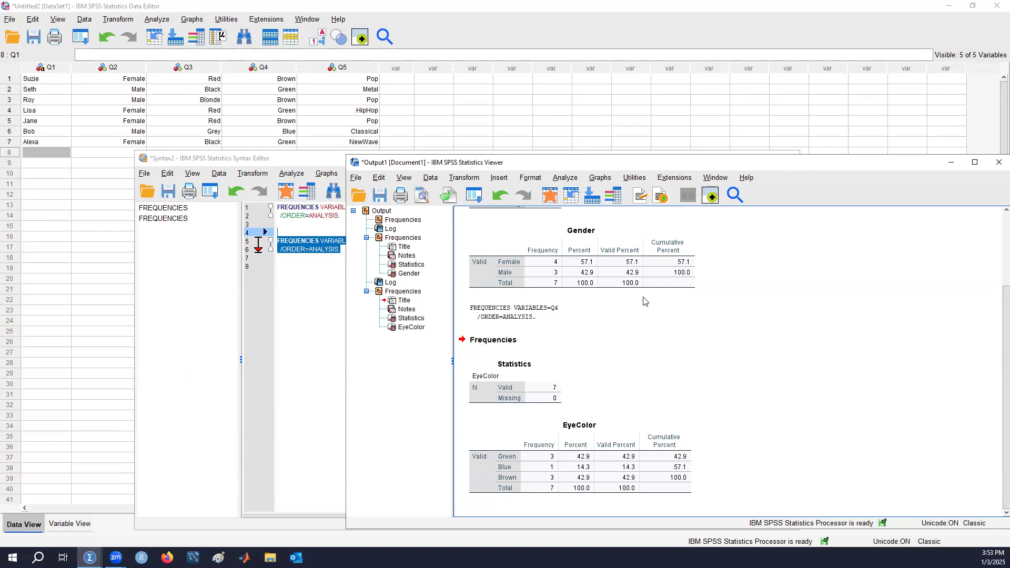
left_click(355, 177)
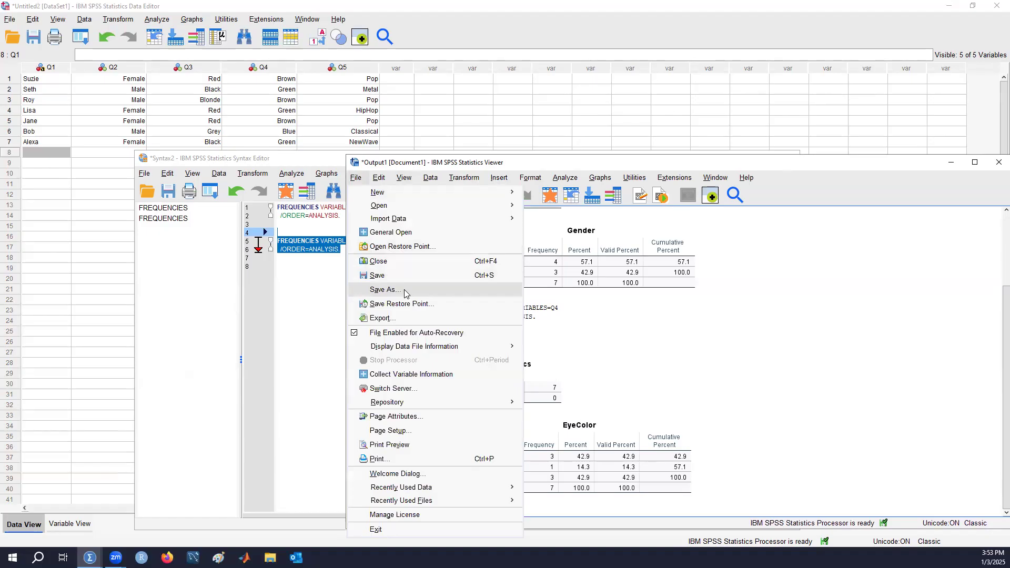
left_click(826, 357)
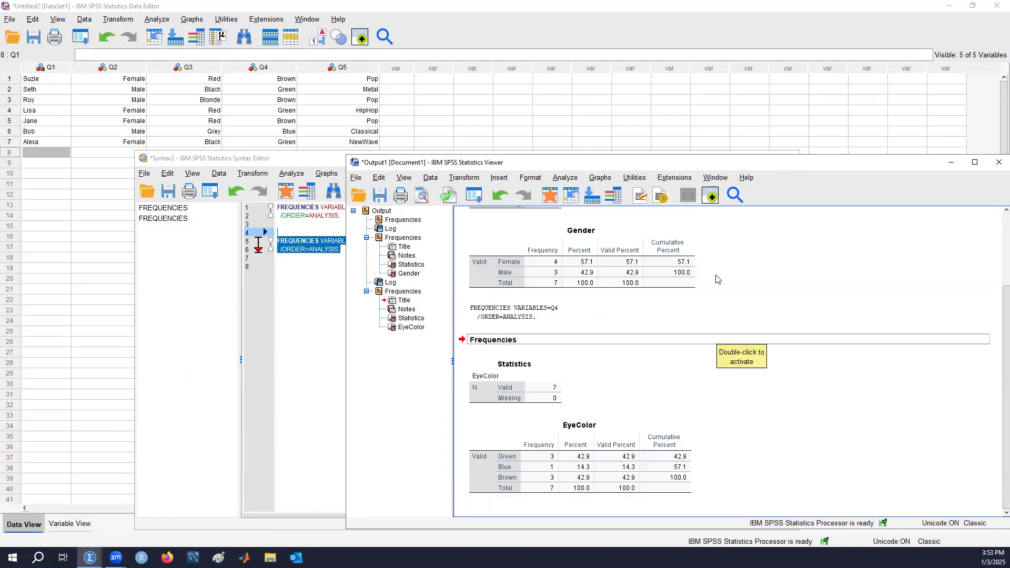
left_click(310, 310)
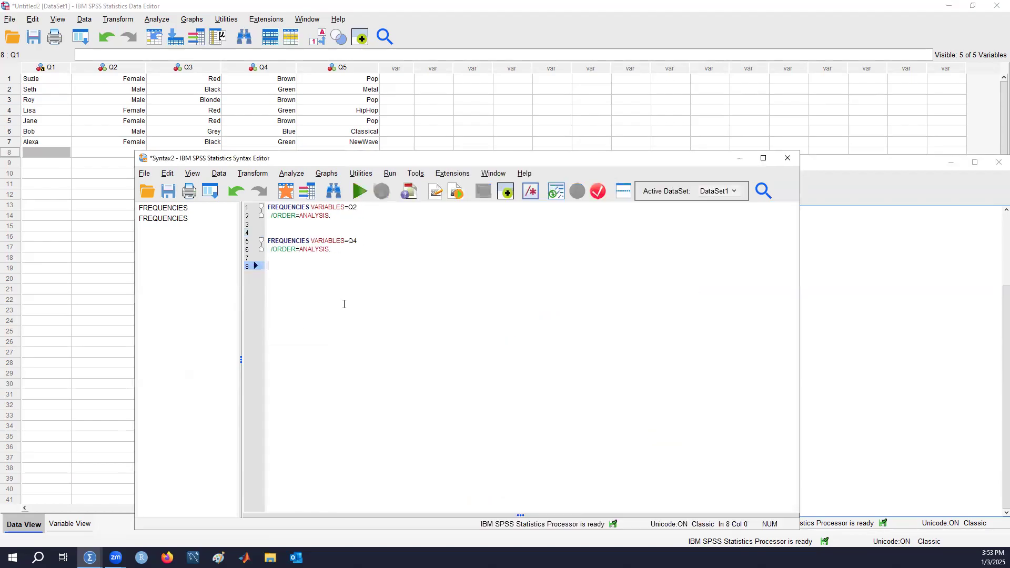
left_click(144, 173)
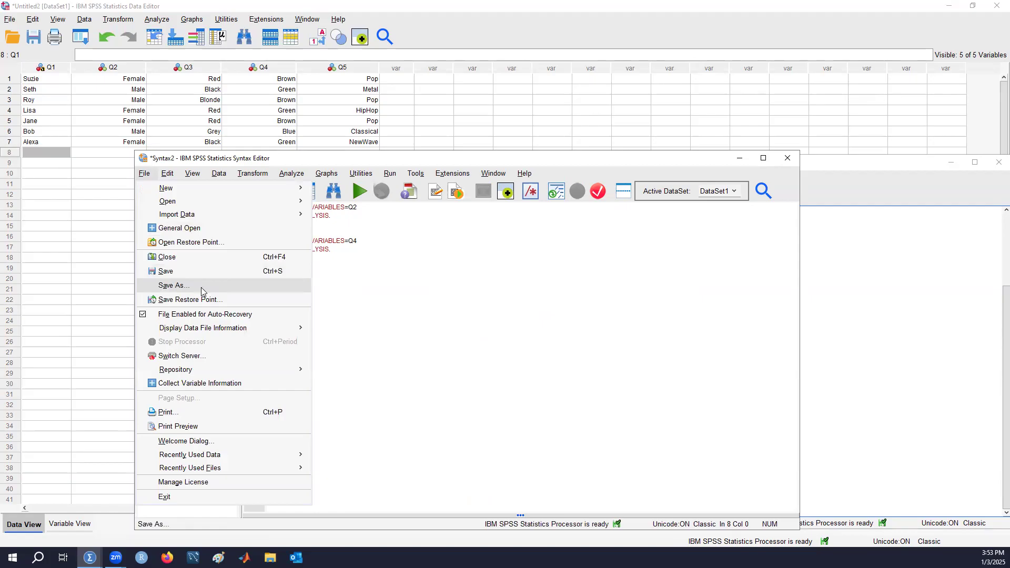
left_click(586, 325)
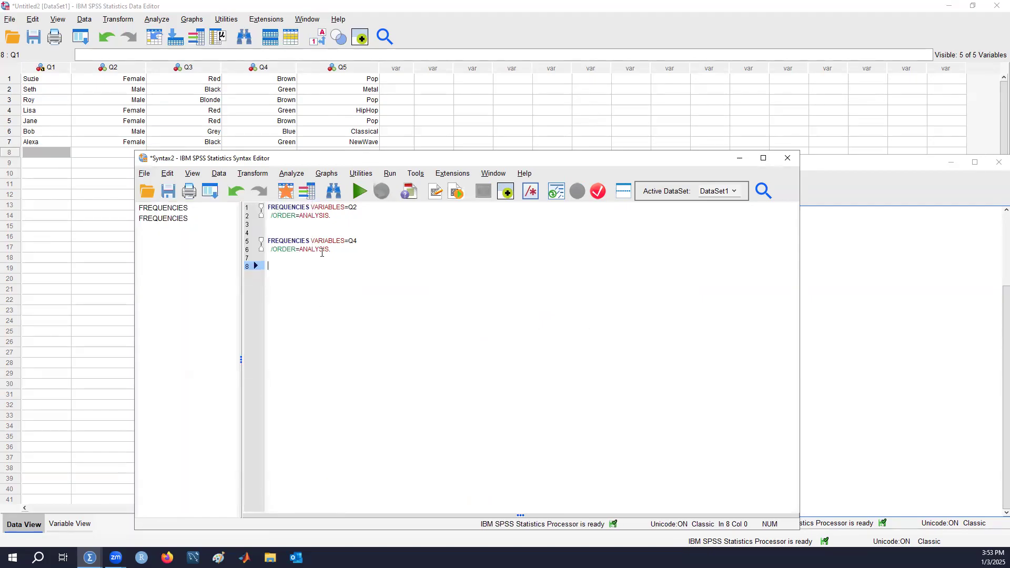
left_click(838, 325)
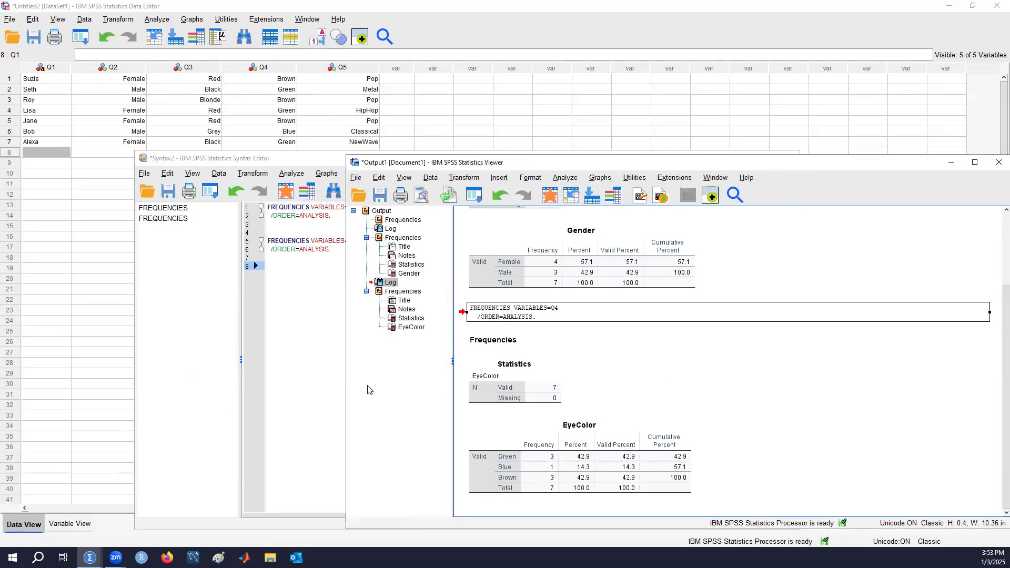
left_click(316, 357)
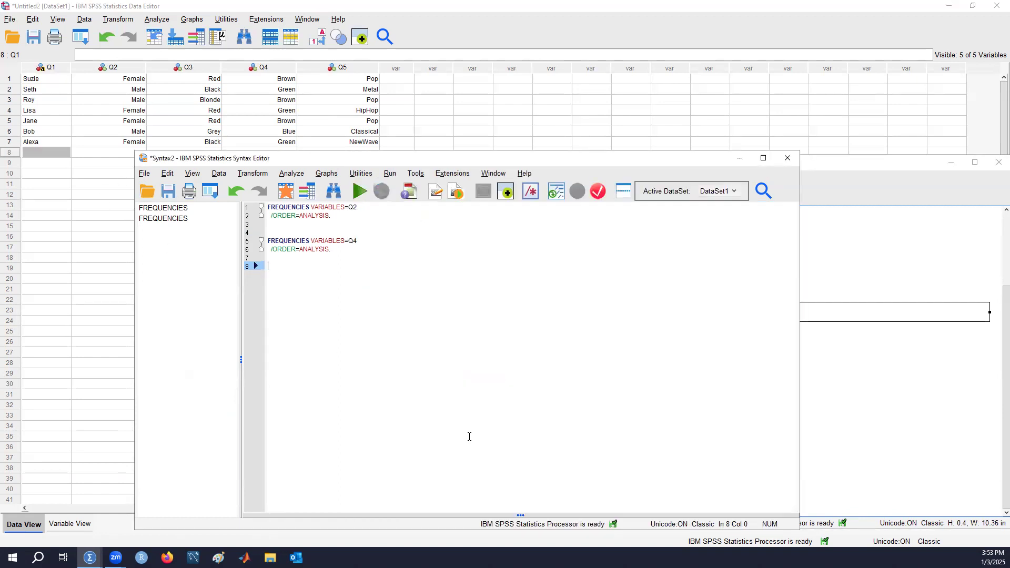
left_click(515, 120)
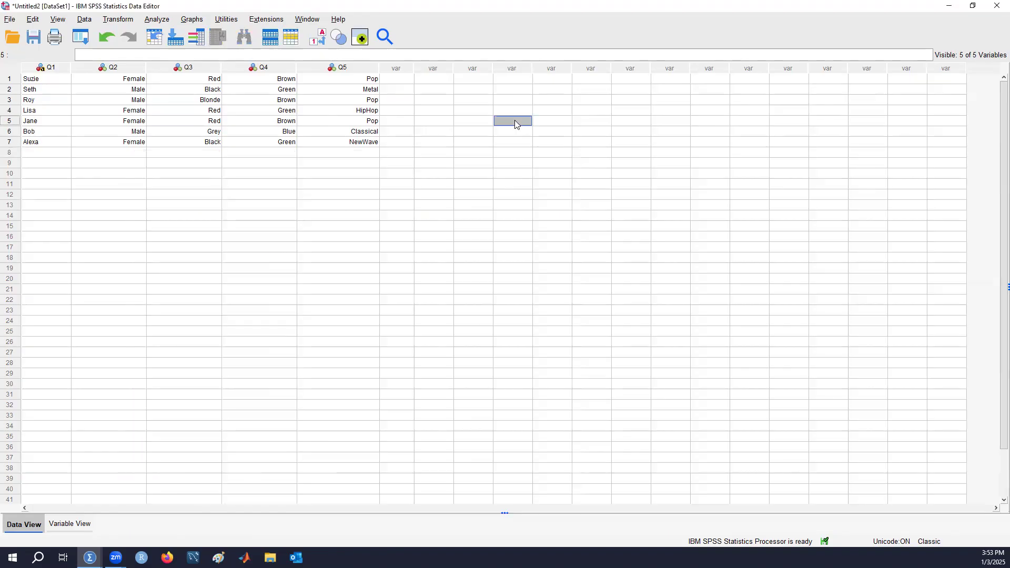
left_click(10, 19)
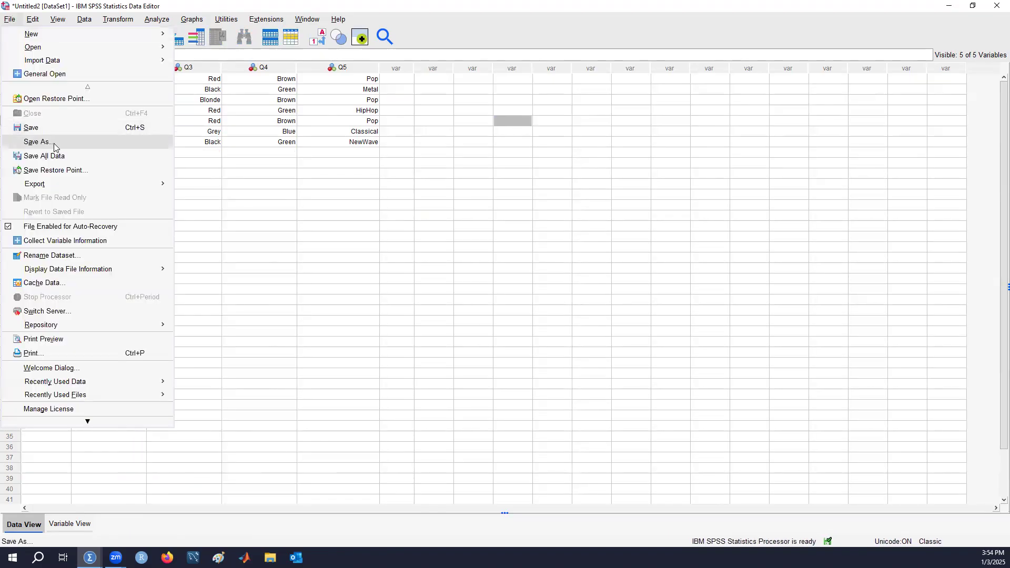
left_click(647, 213)
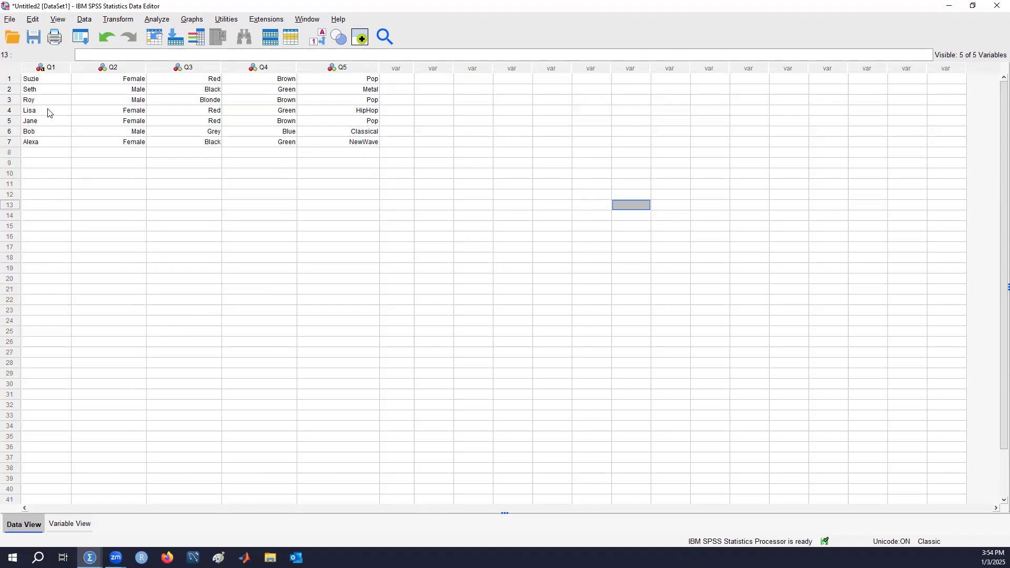
left_click(8, 21)
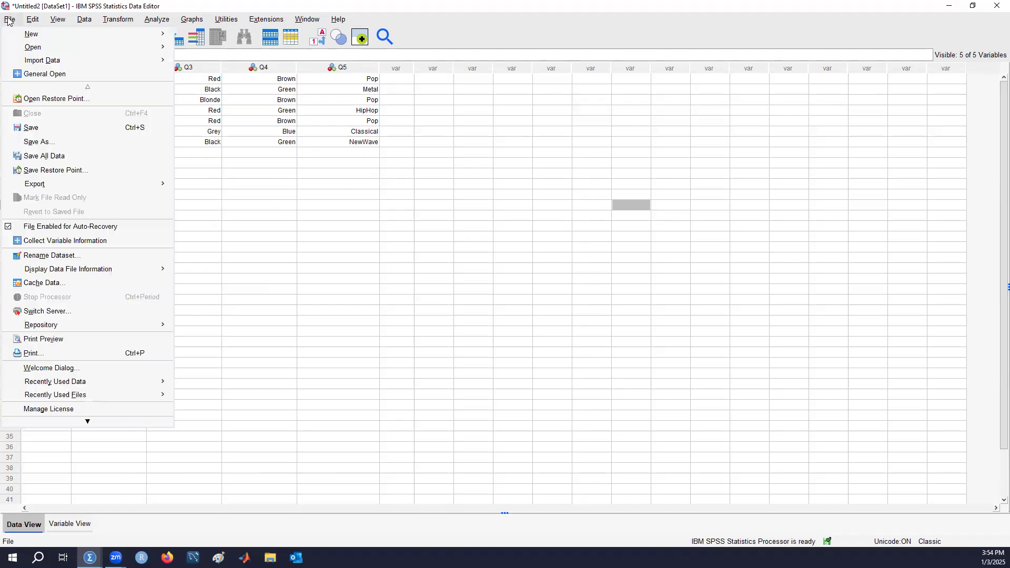
left_click(634, 134)
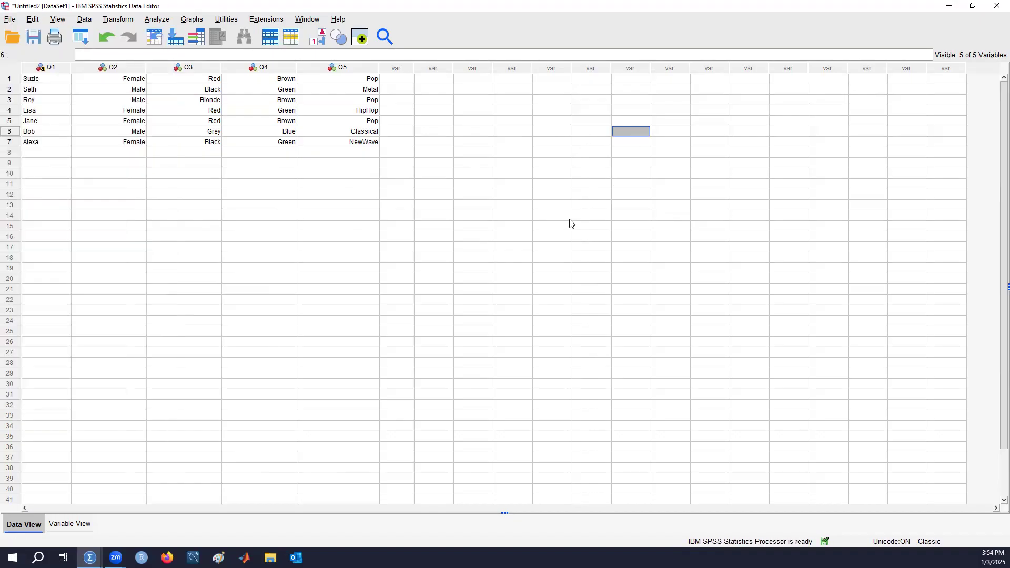